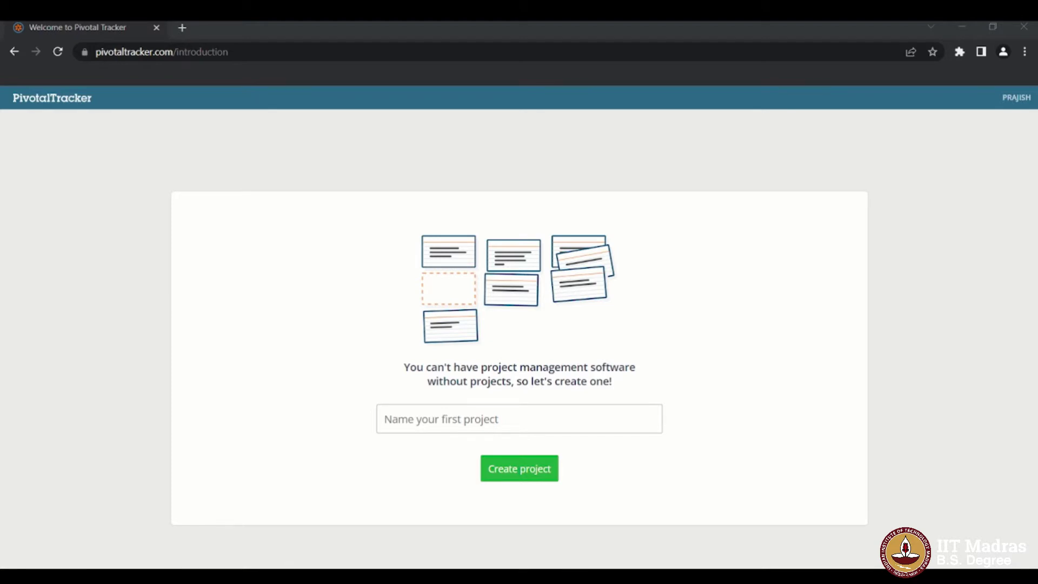
Step: Create the first project with the name "IITM Software Engineering Project"
left_click(519, 419)
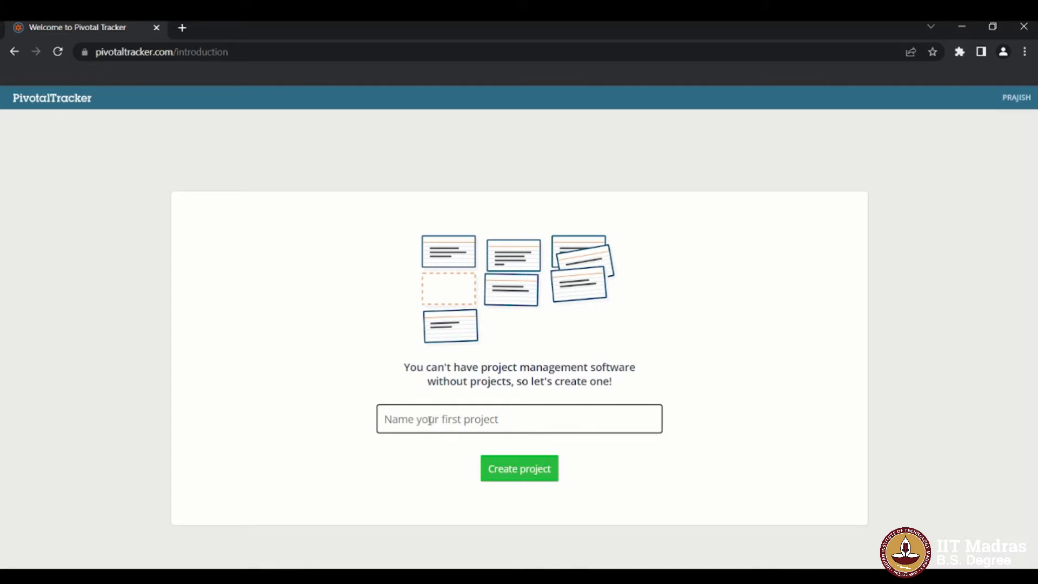
type("IITM Sof")
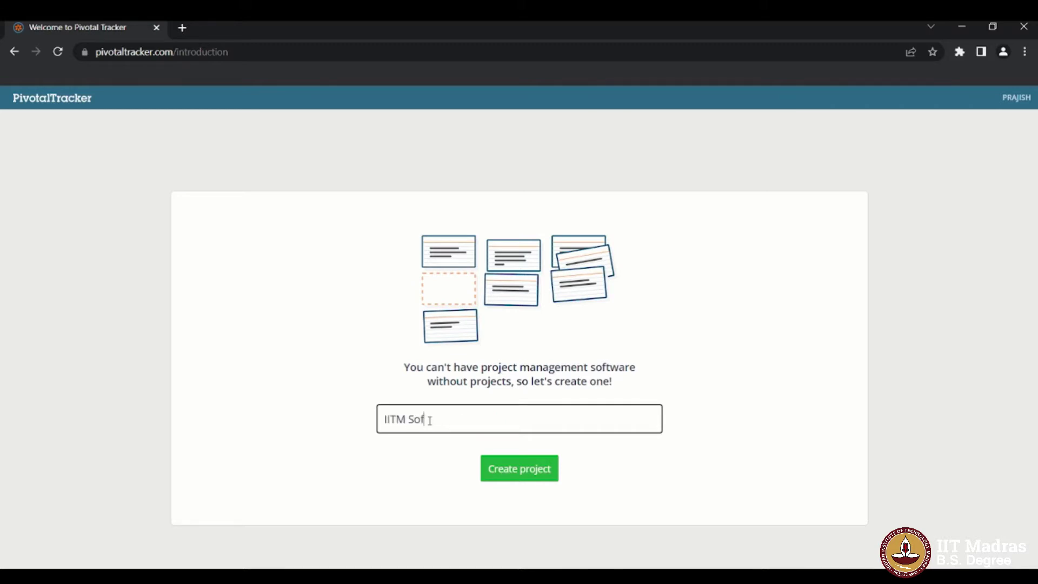
type("tware Eng")
left_click(429, 419)
type("ware Engineering Project")
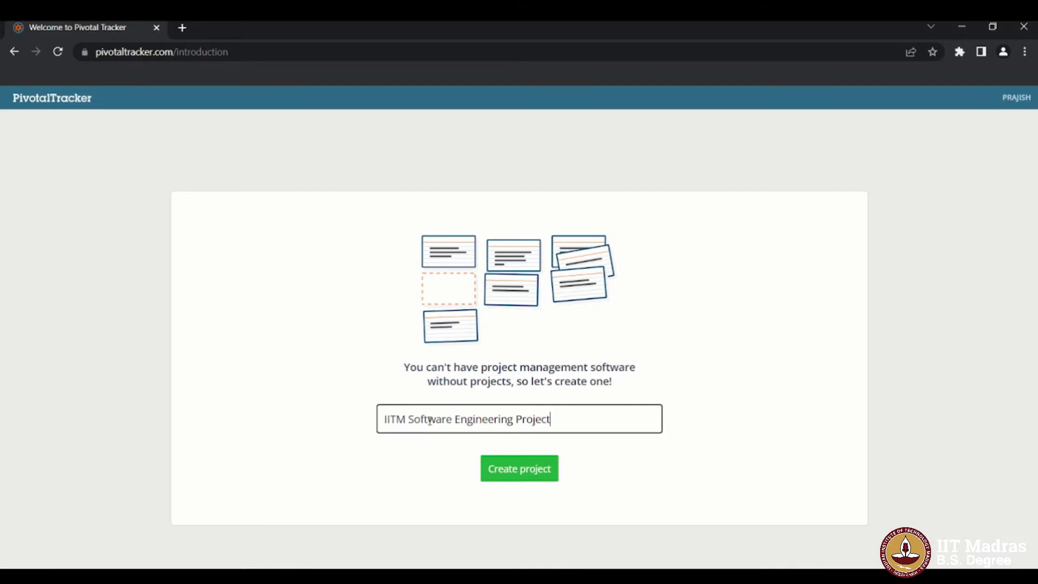
key("Return")
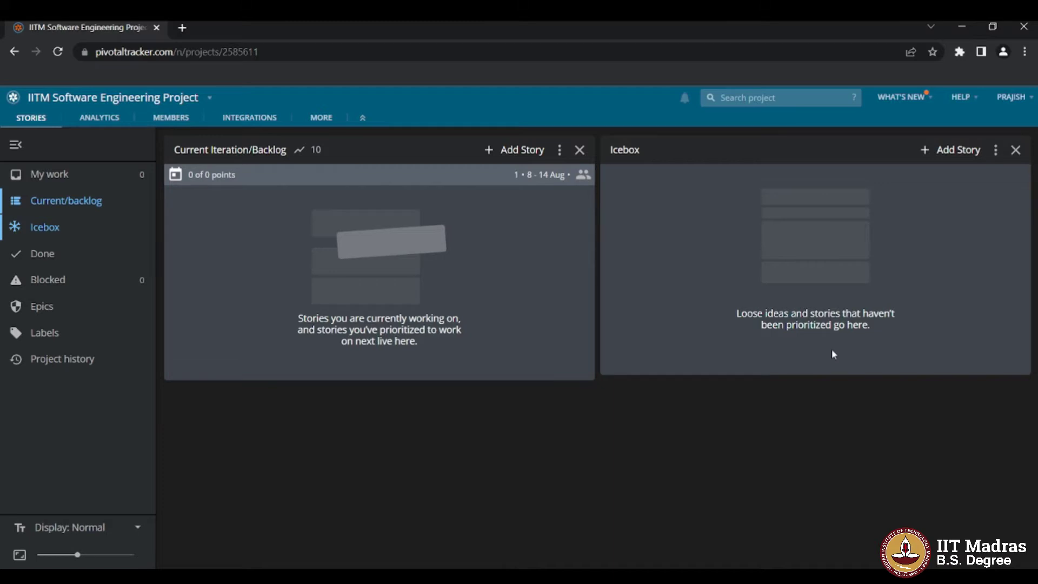
Step: Override the current iteration's length to 2 weeks
left_click(561, 180)
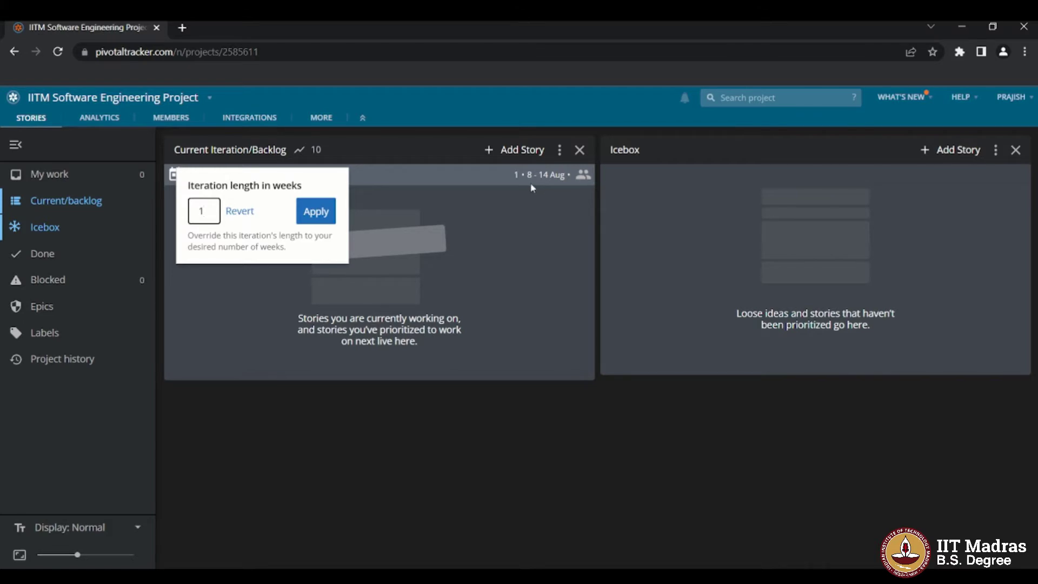
left_click(210, 218)
key("BackSpace")
type("2")
left_click(313, 216)
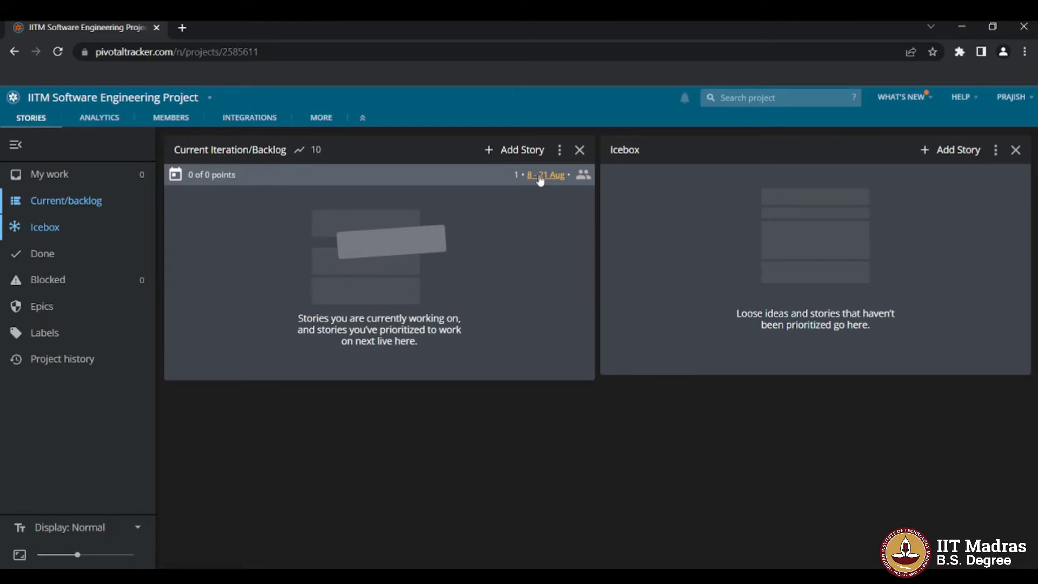
Step: View the project's members and the form for inviting people, then return to the stories without inviting anyone
left_click(174, 123)
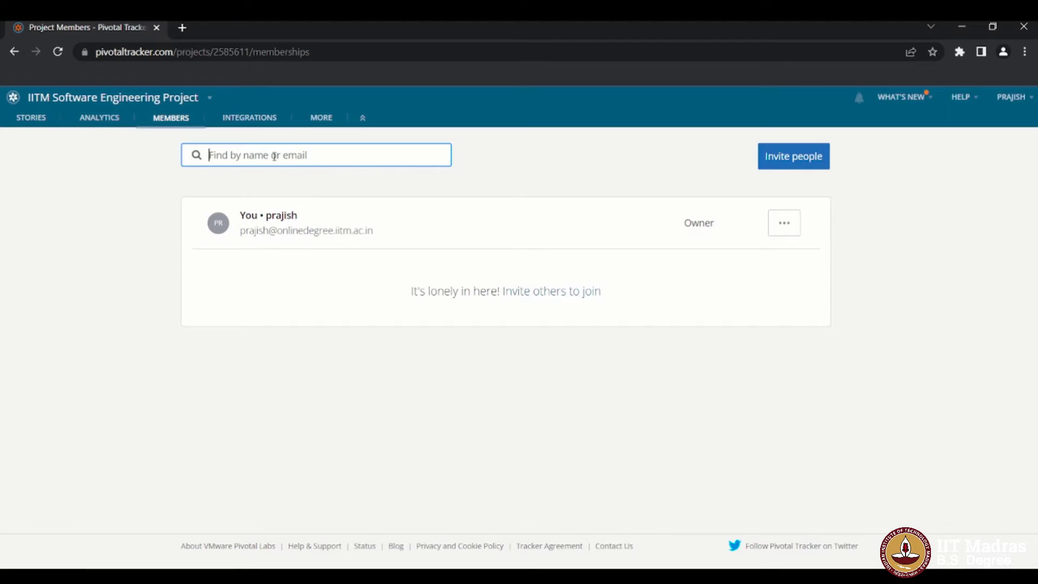
left_click(776, 169)
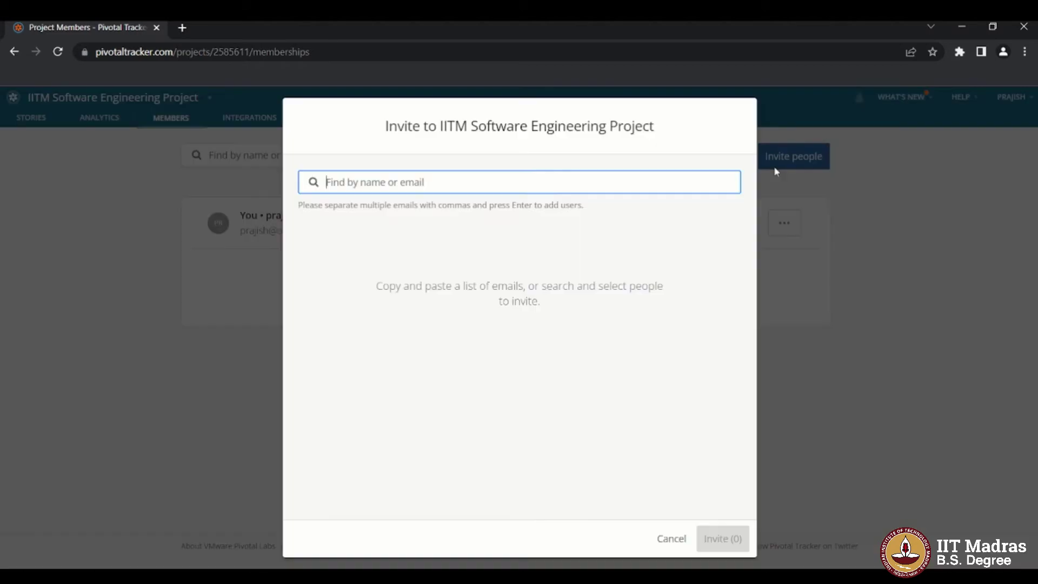
left_click(680, 548)
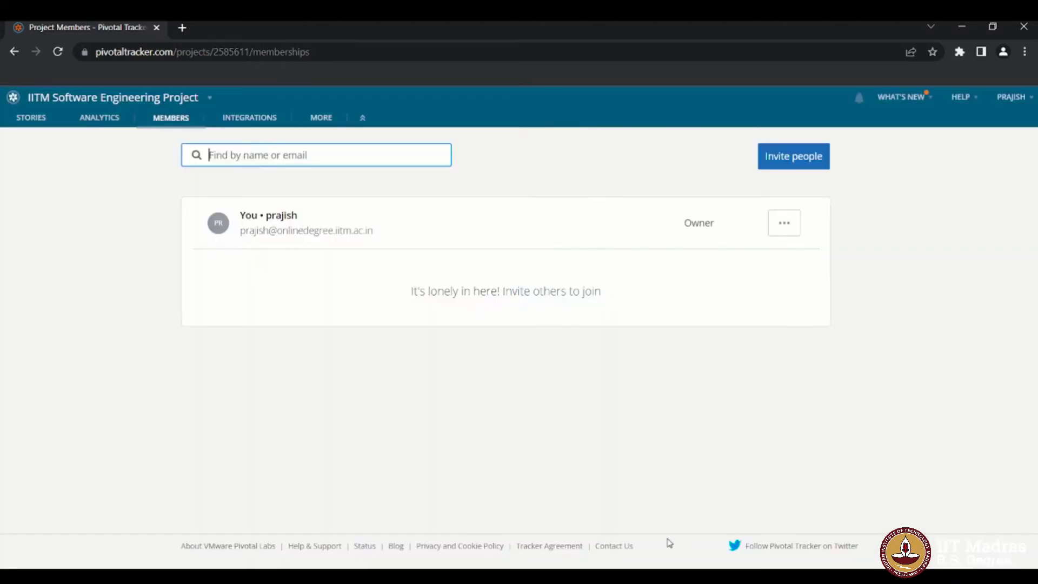
left_click(32, 120)
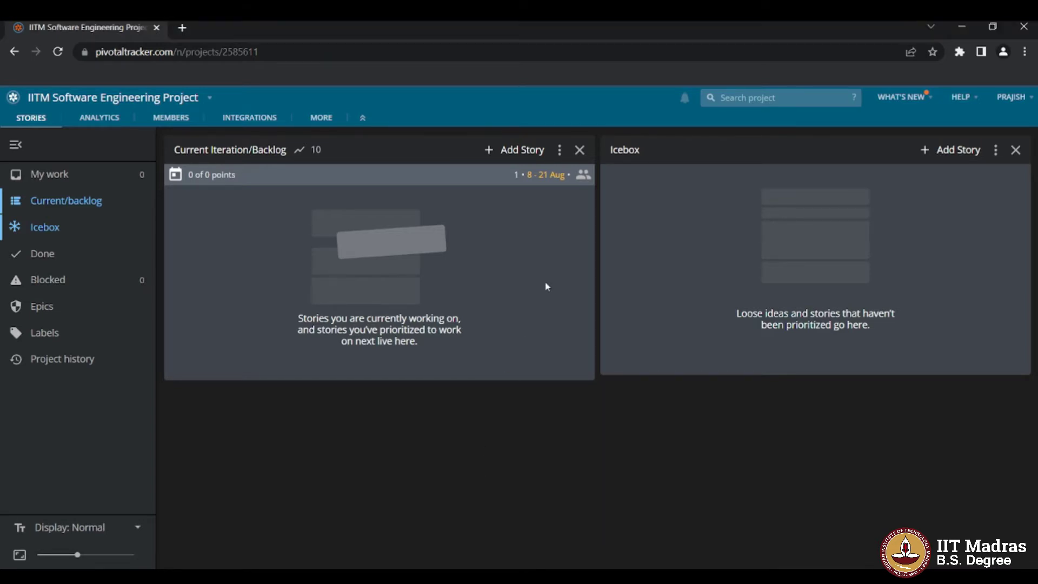
Step: Start a new story in the current iteration titled "Add catalogue Item" with story type Feature
left_click(505, 156)
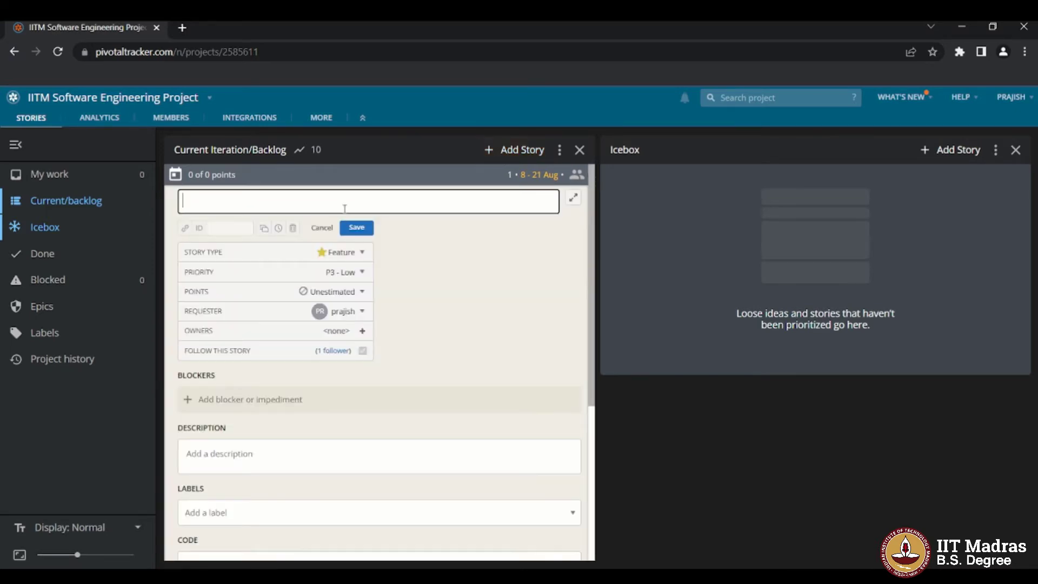
type("Add catalogue Item")
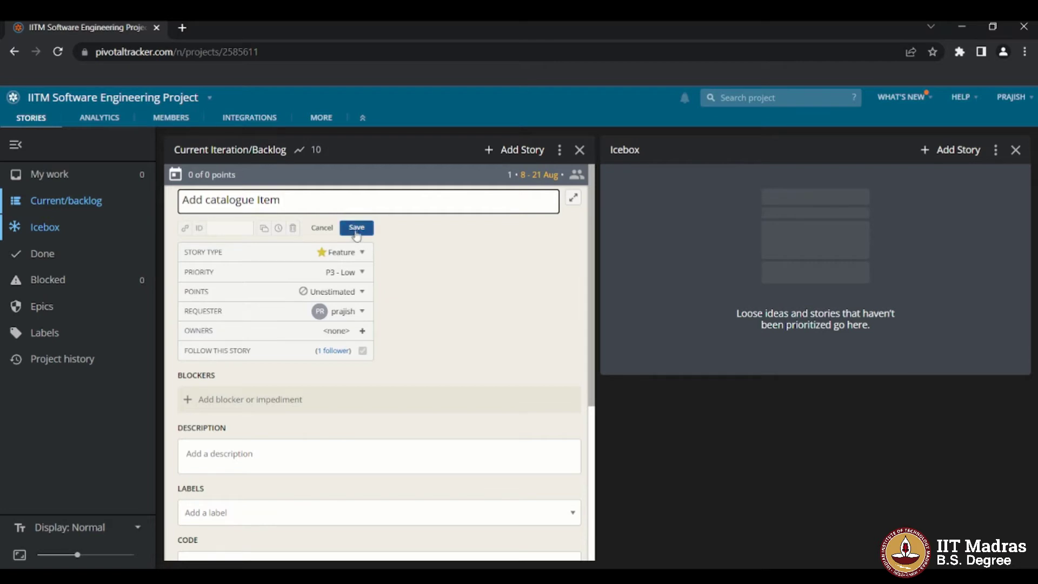
left_click(358, 258)
left_click(358, 258)
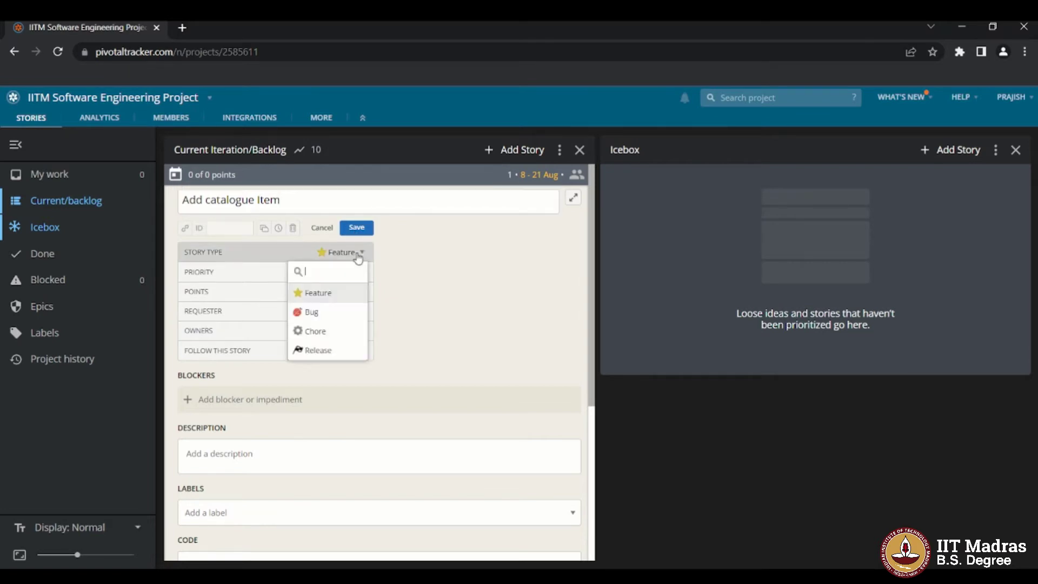
left_click(321, 294)
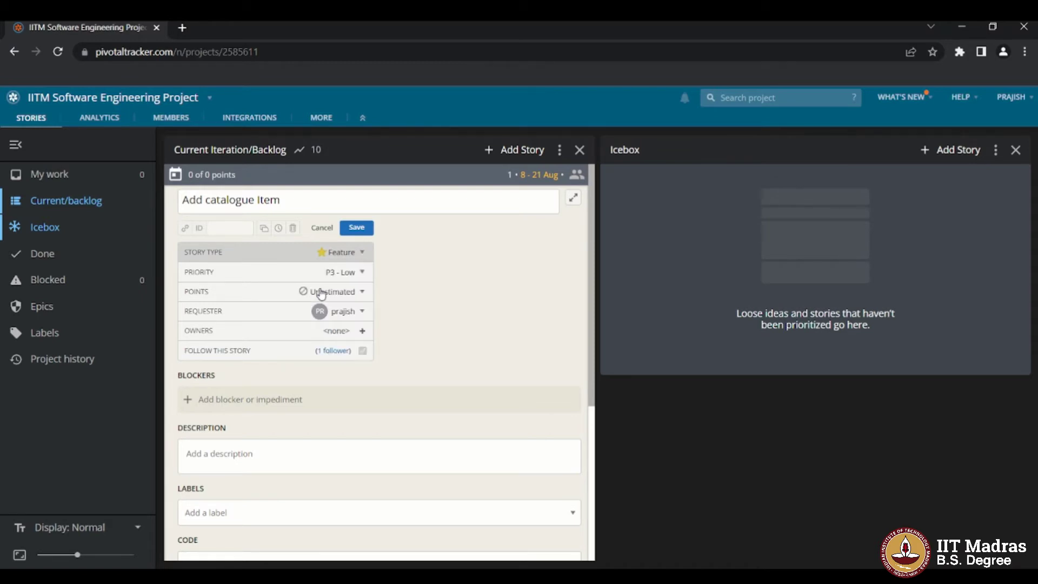
Step: Set the catalogue story's priority to P1 - High and its estimate to 2 Points
left_click(357, 278)
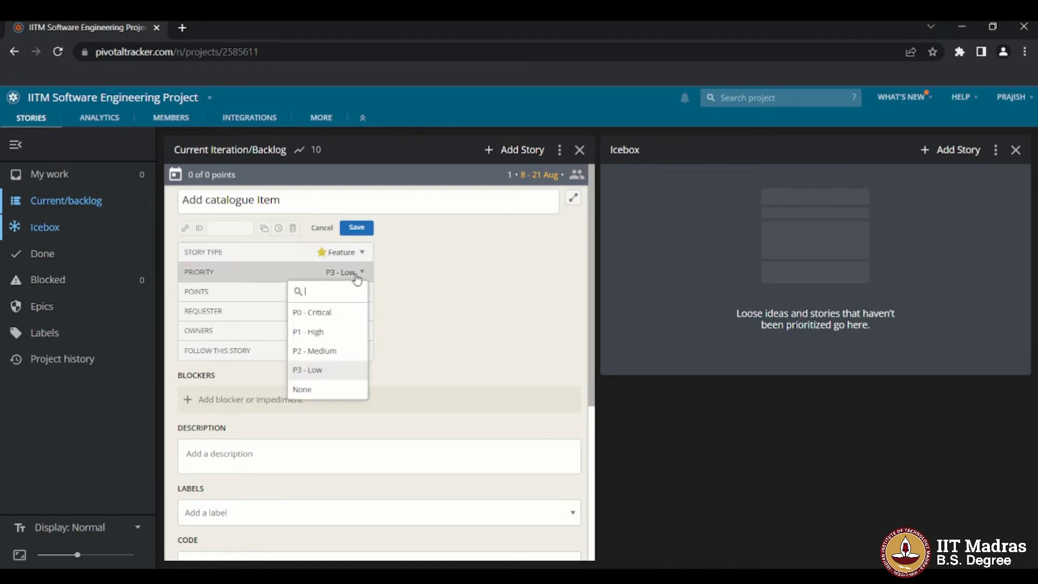
left_click(340, 335)
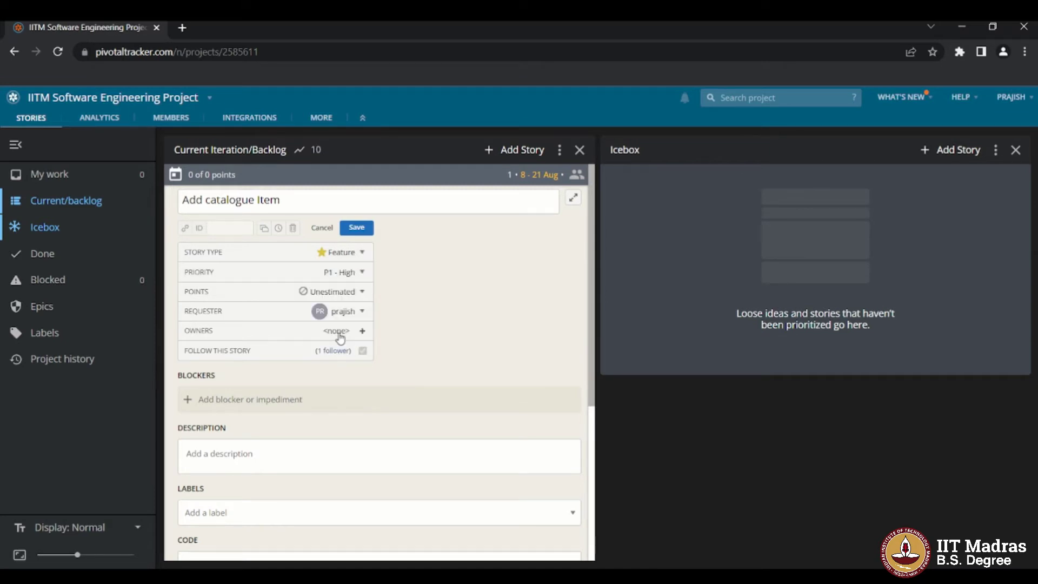
left_click(359, 295)
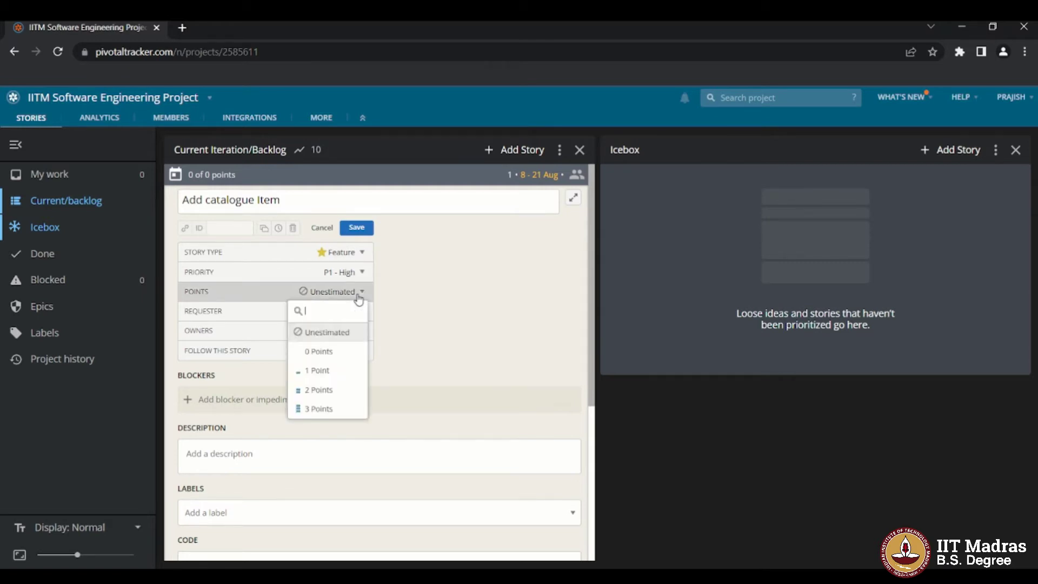
left_click(337, 391)
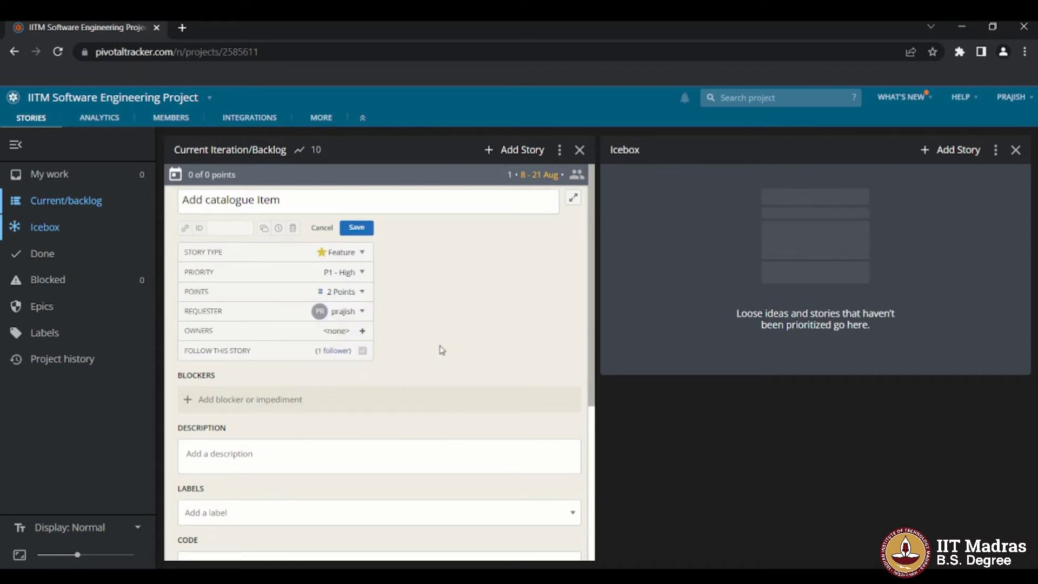
Step: Look over the catalogue story's description, labels, code and tasks sections without filling them in
scroll(441, 349, "down", 2)
left_click(328, 379)
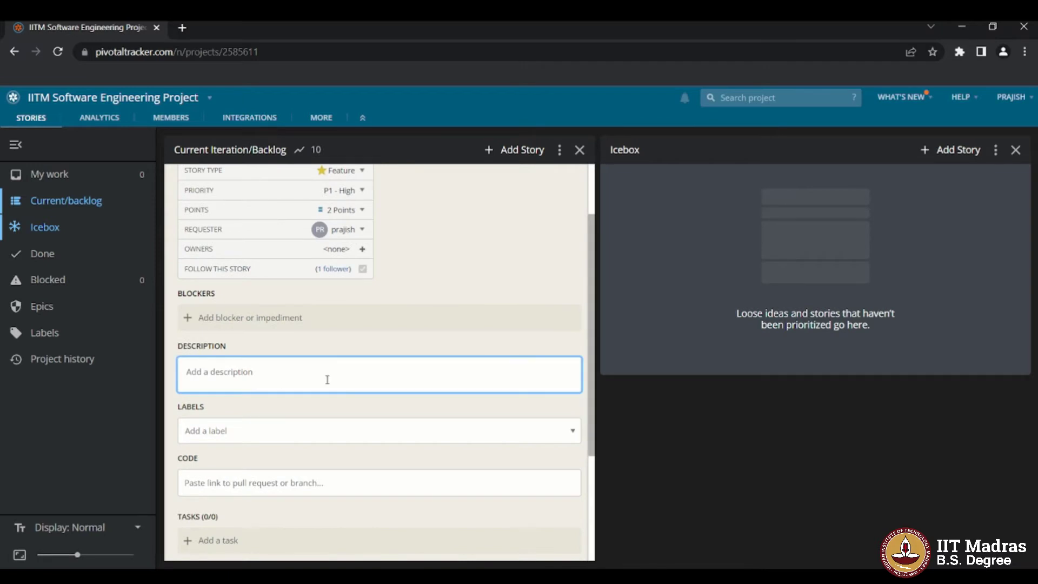
scroll(328, 381, "down", 4)
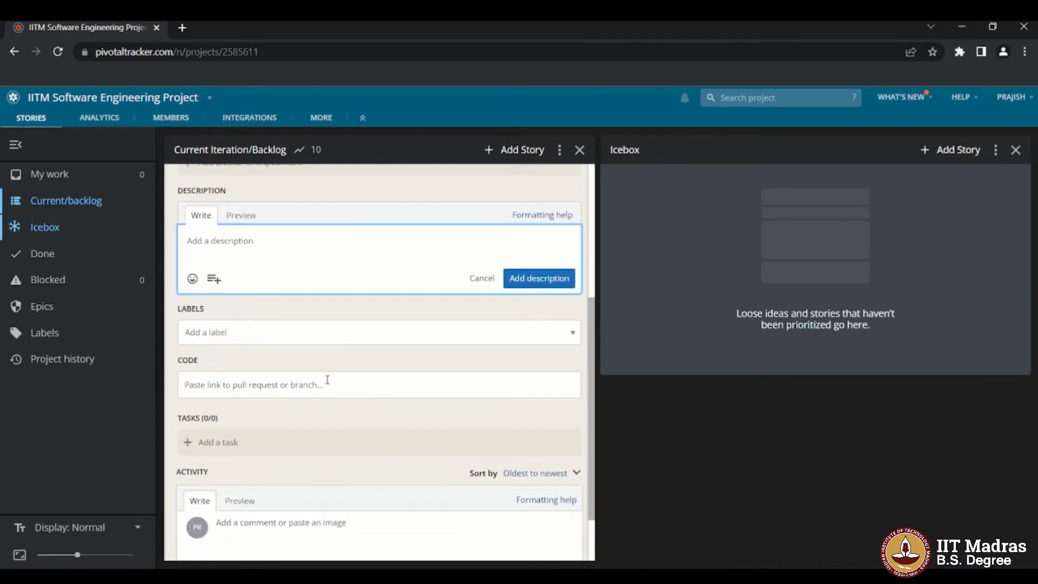
left_click(328, 379)
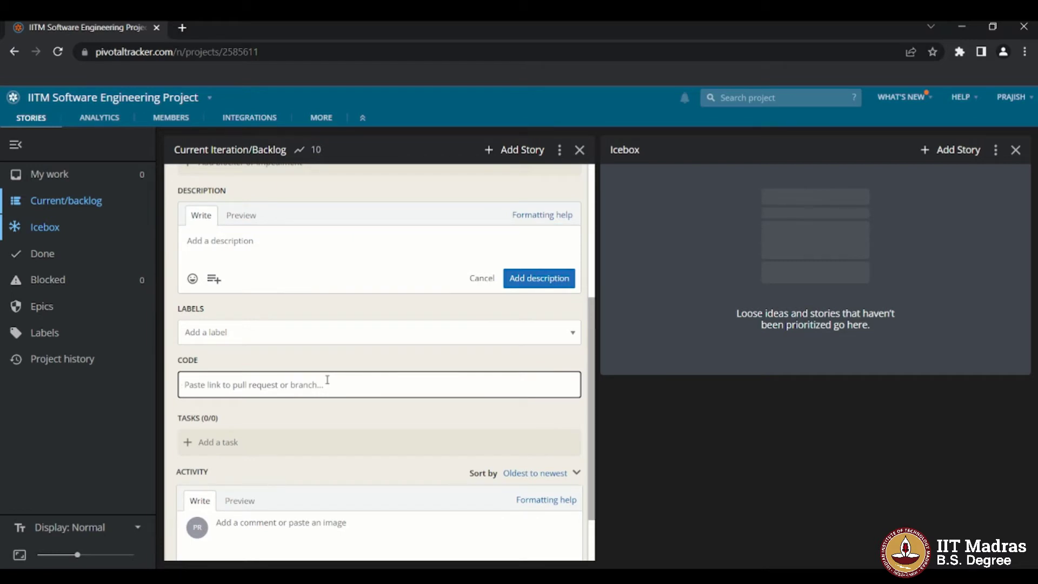
scroll(327, 379, "down", 1)
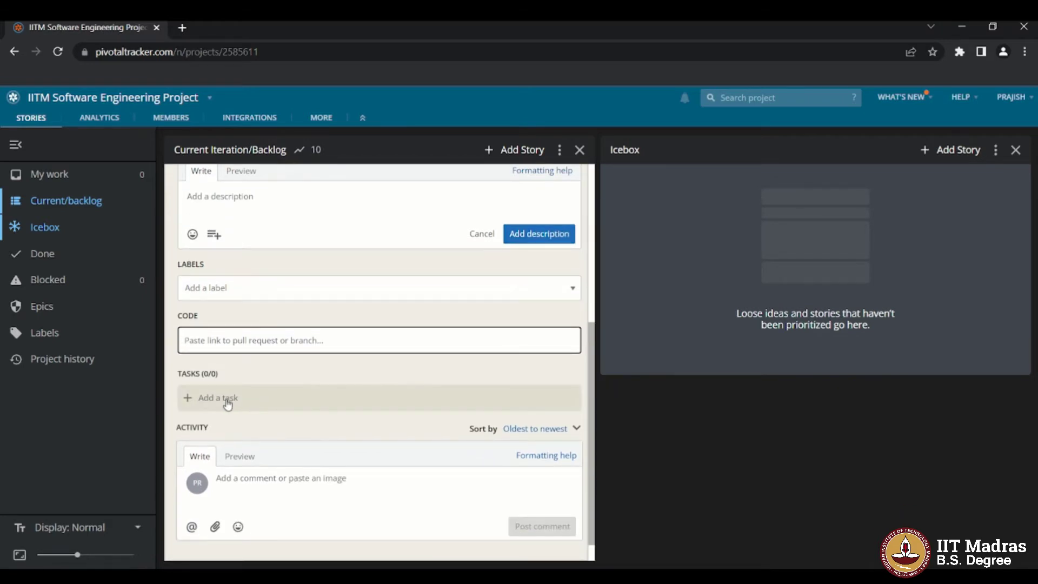
scroll(343, 379, "up", 5)
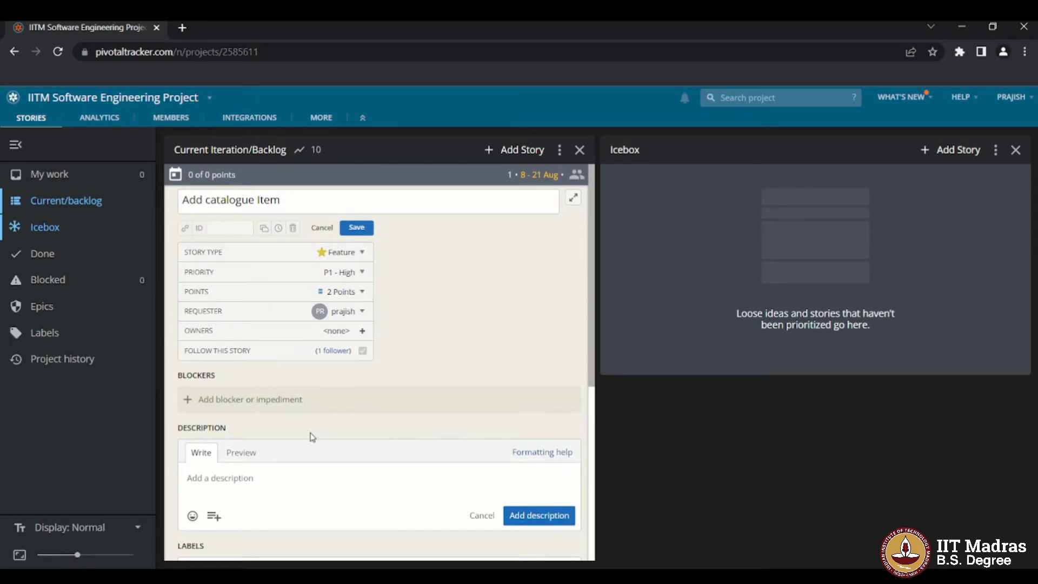
Step: Add the tasks "Create and review UI screen" and "Create DB table for catalogue" to the story and save it
scroll(312, 437, "down", 5)
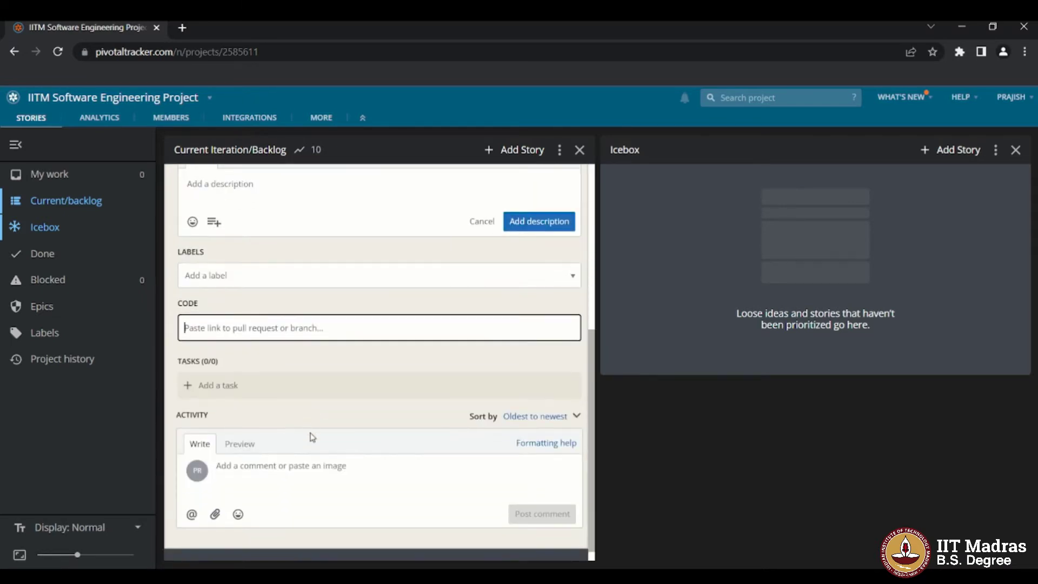
left_click(244, 384)
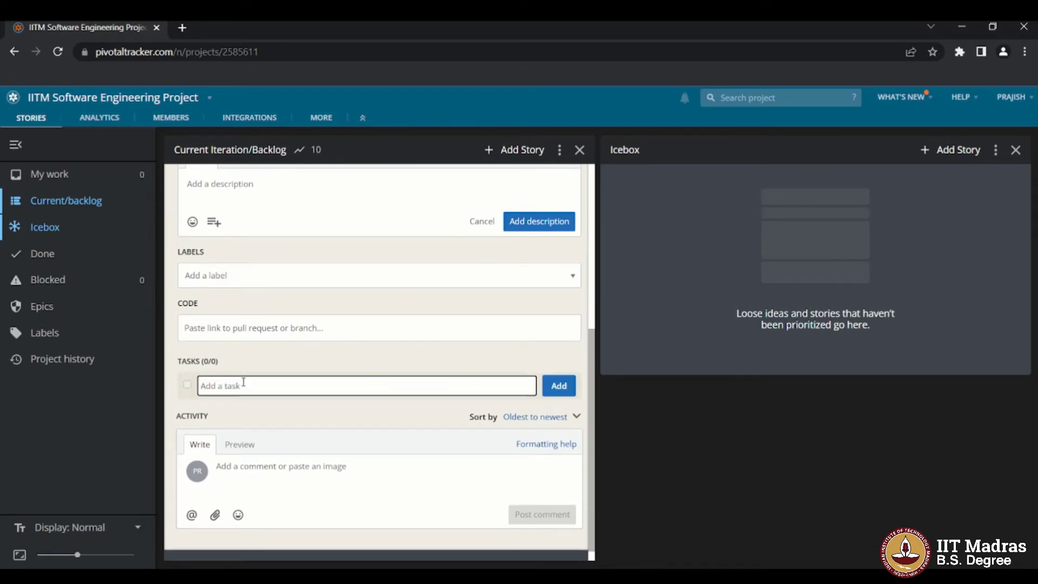
type("Create and review UI screen")
key("Return")
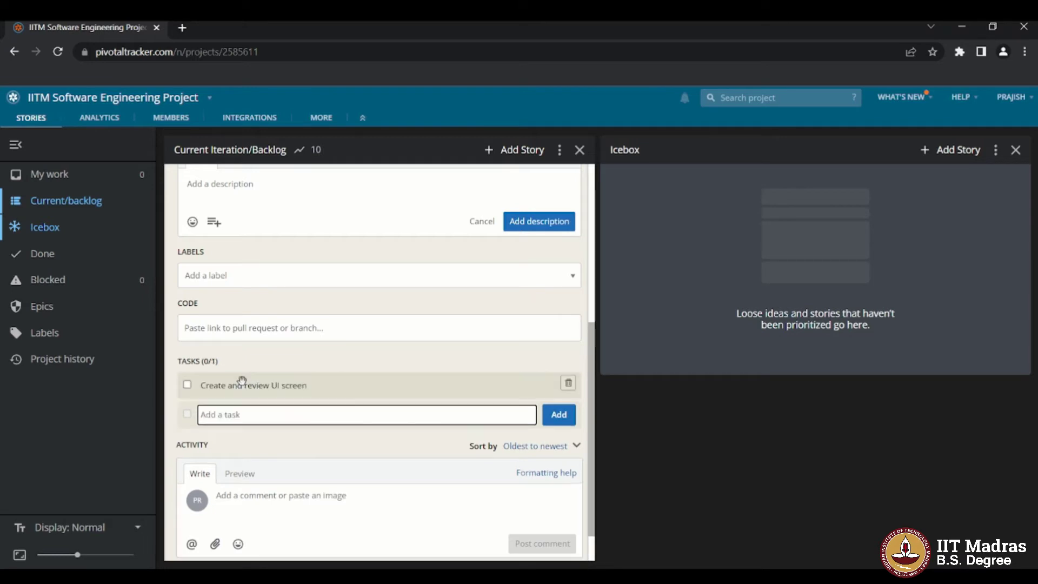
type("Create DB table for catal")
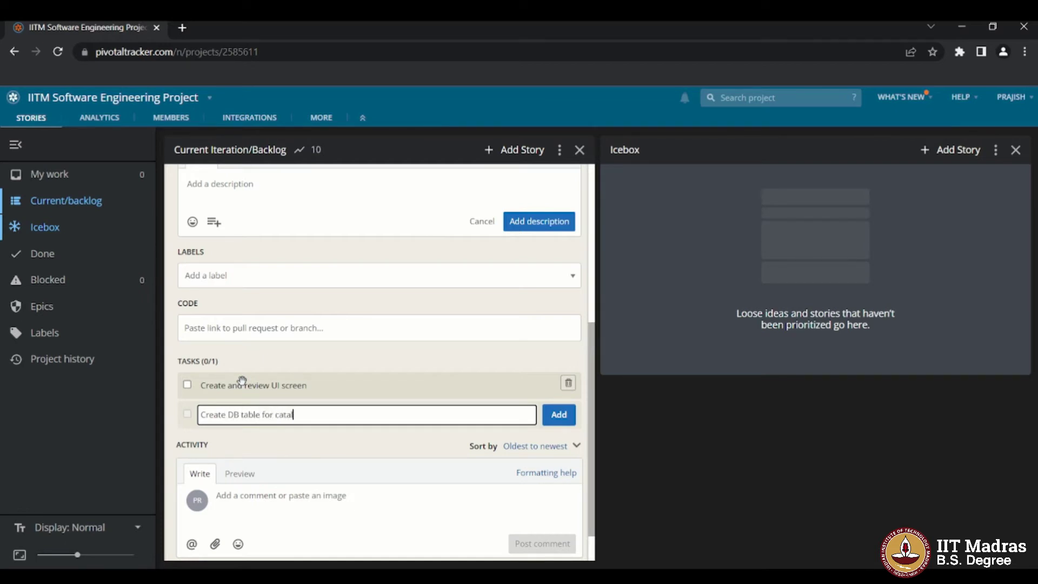
type("ogue")
key("Return")
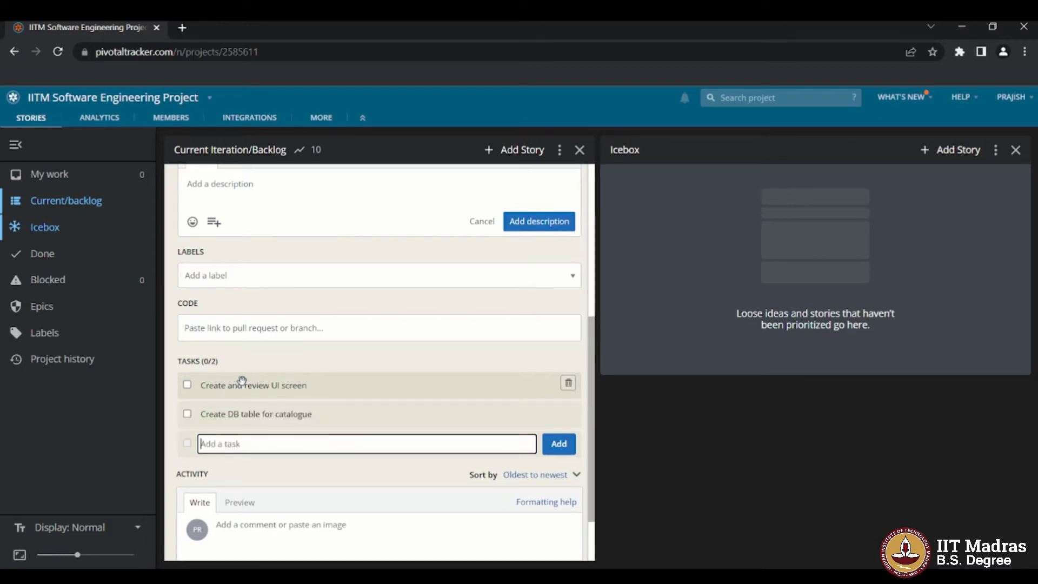
scroll(242, 380, "down", 1)
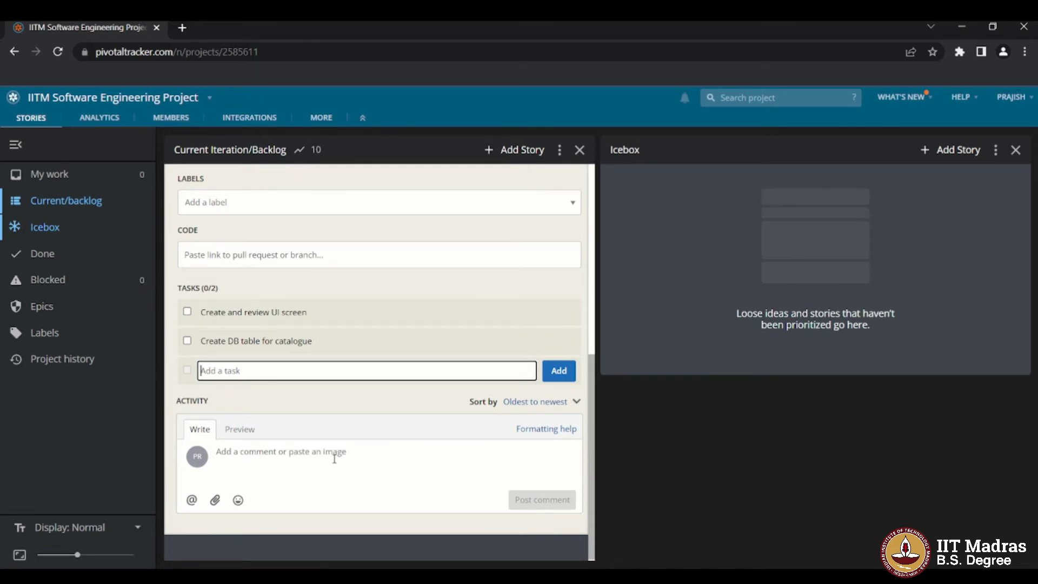
scroll(334, 459, "up", 5)
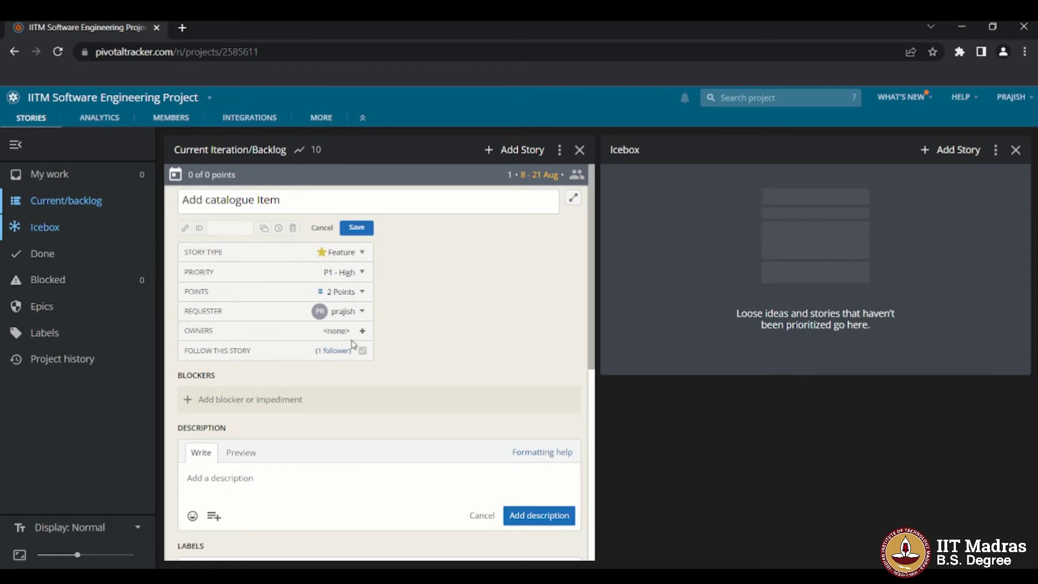
left_click(357, 229)
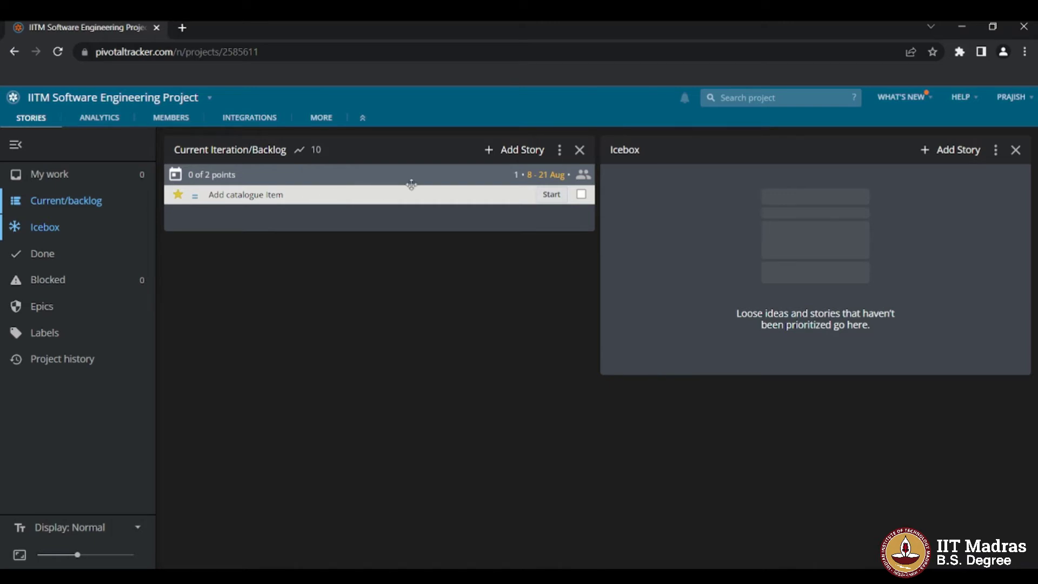
Step: Start another story in the current iteration titled "Add inventory item" with priority P1 - High
left_click(515, 155)
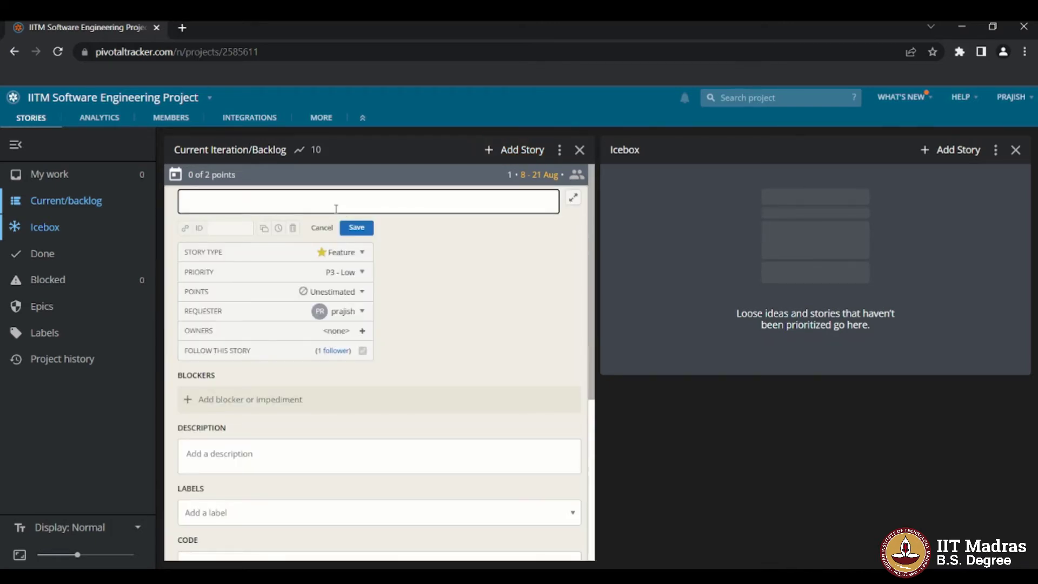
type("Add inventory item")
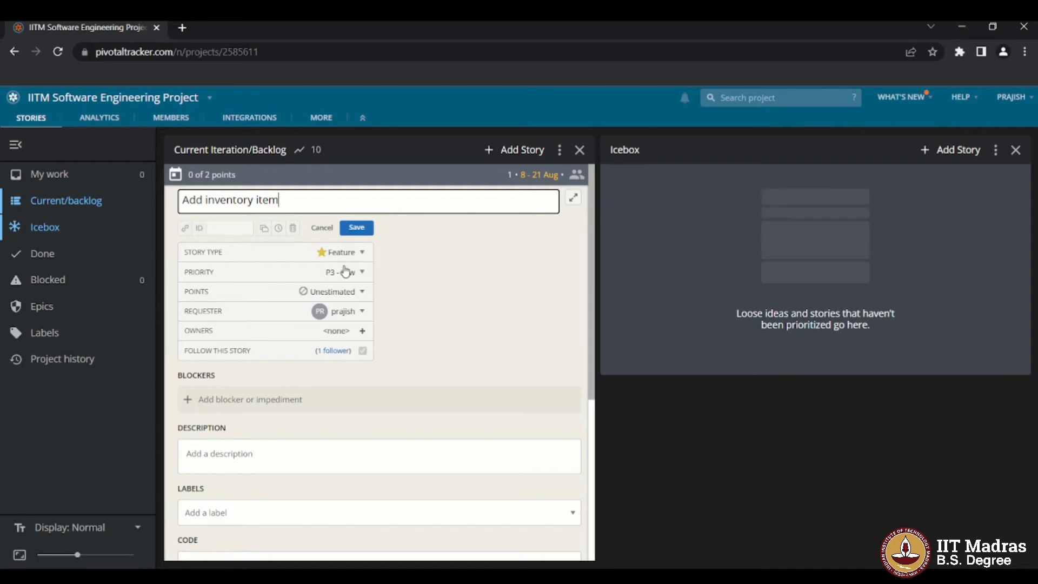
left_click(353, 280)
left_click(353, 280)
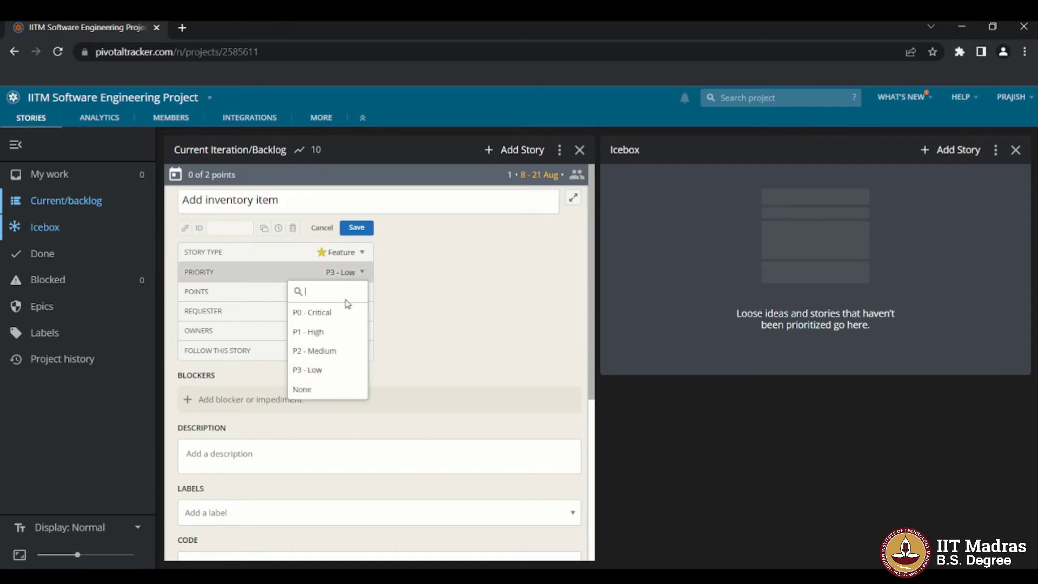
left_click(315, 332)
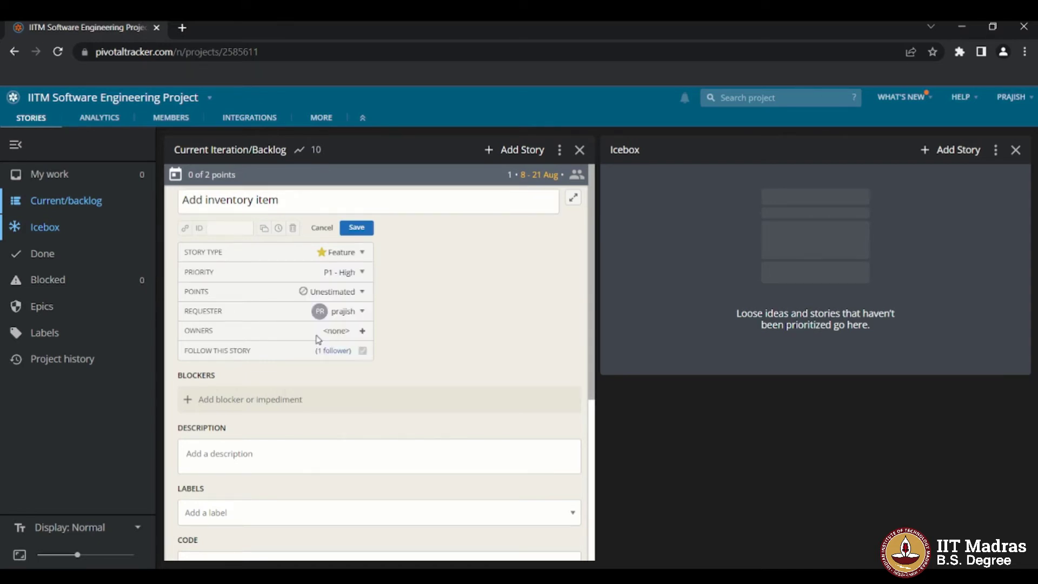
Step: Set the inventory story's estimate to 2 Points and save the story
left_click(359, 300)
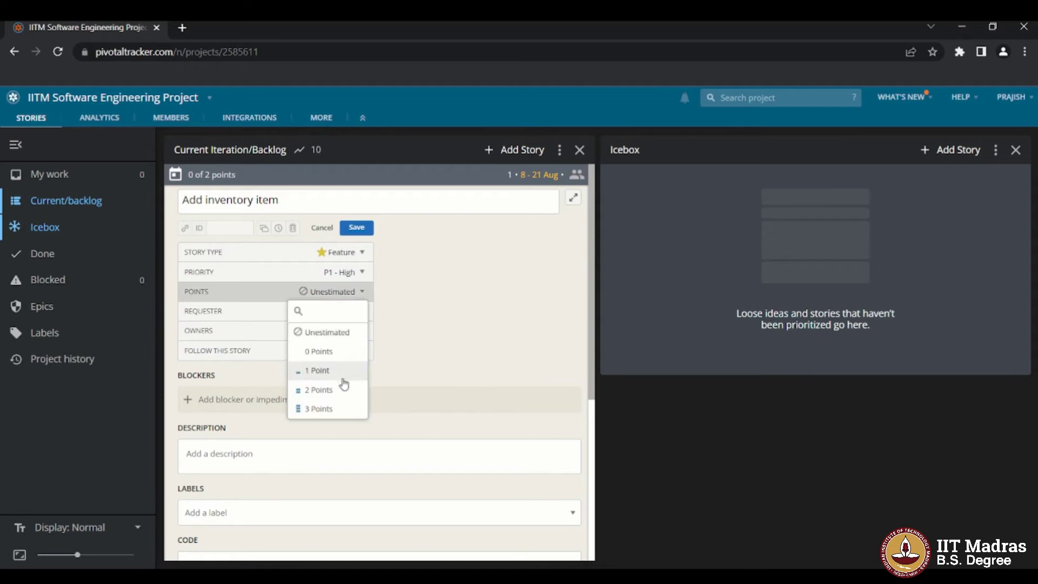
left_click(348, 395)
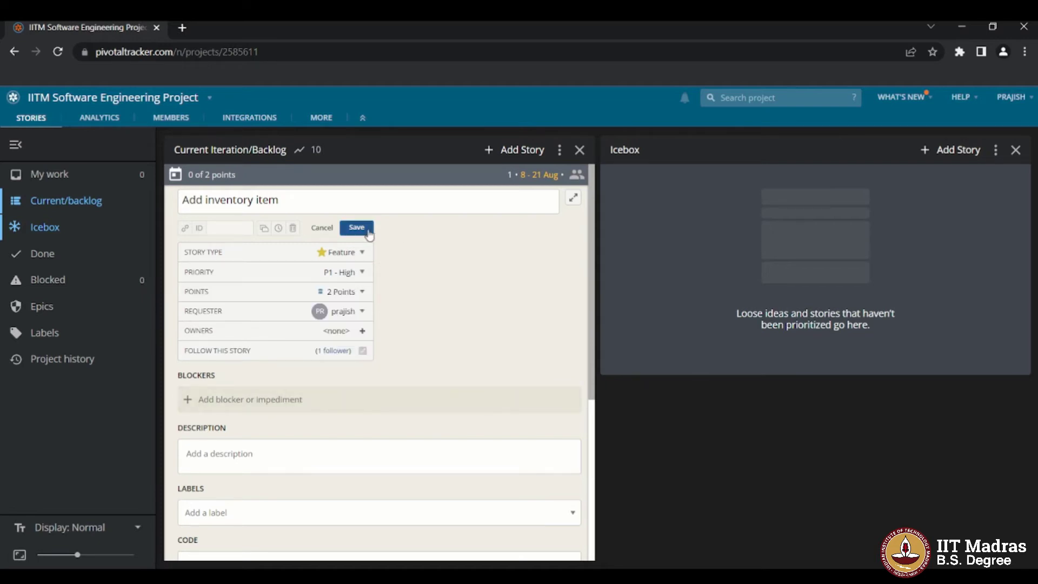
scroll(432, 379, "down", 5)
scroll(431, 378, "up", 5)
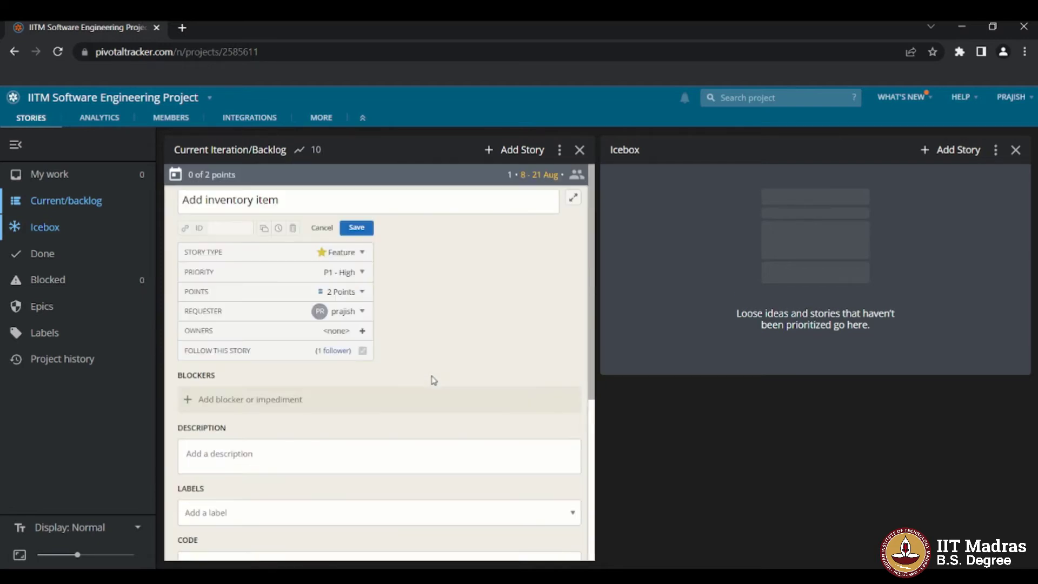
left_click(357, 229)
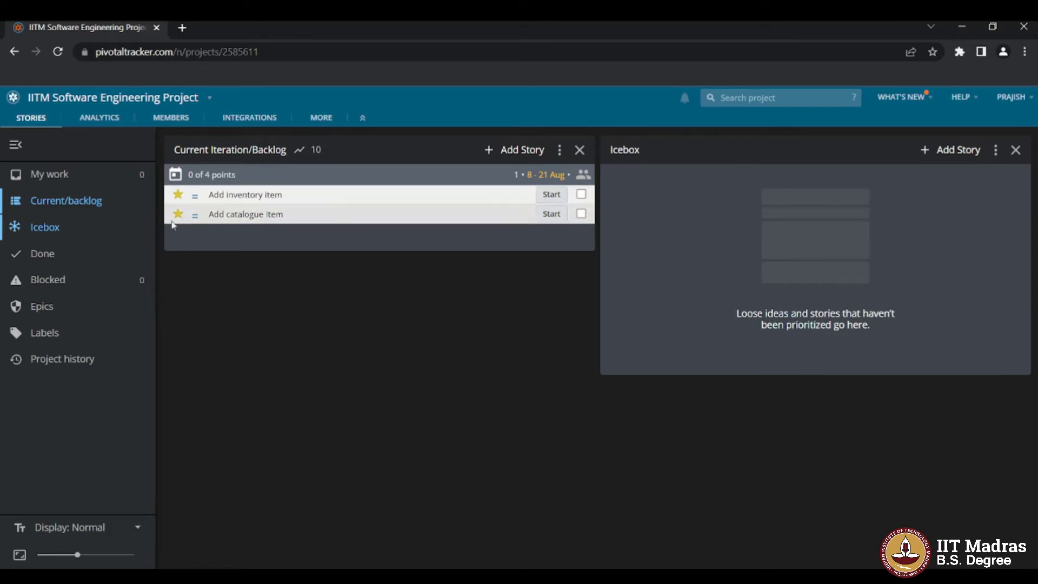
Step: Show the project's epics and create an epic named "Catalogue Management" without a description
left_click(68, 315)
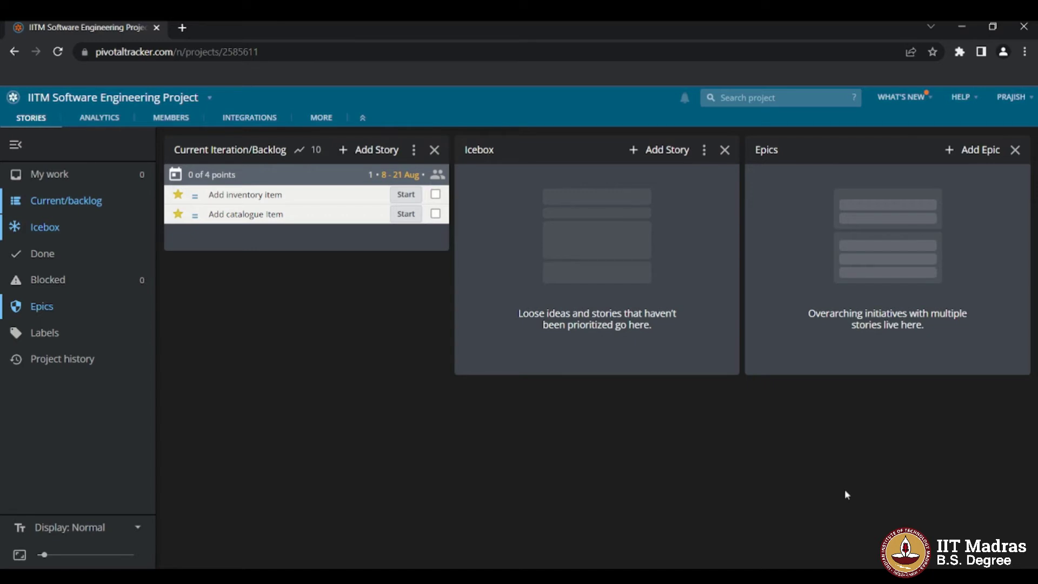
left_click(969, 152)
type("Ca")
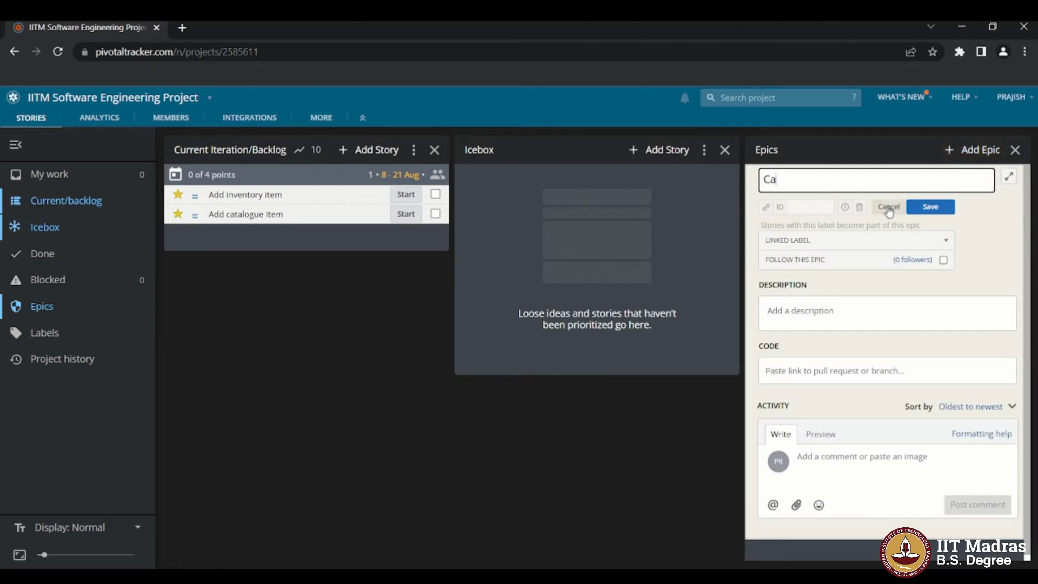
type("talogue Management")
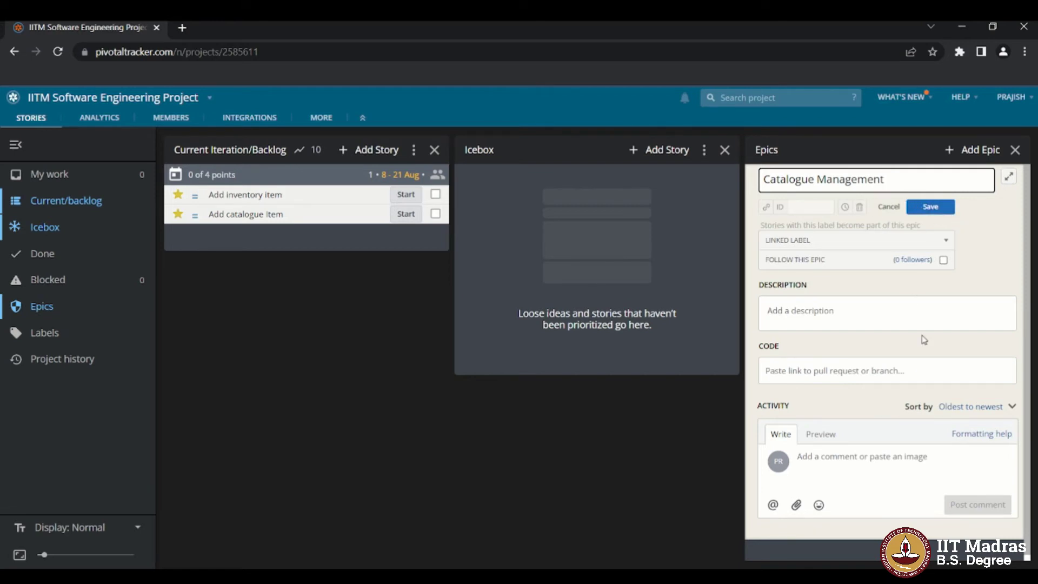
left_click(887, 325)
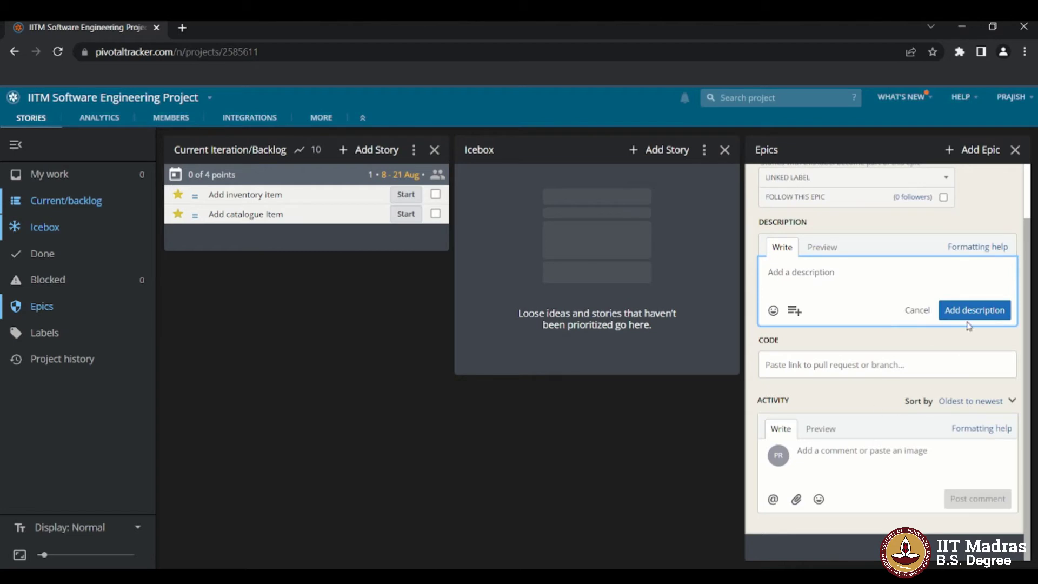
scroll(969, 326, "up", 1)
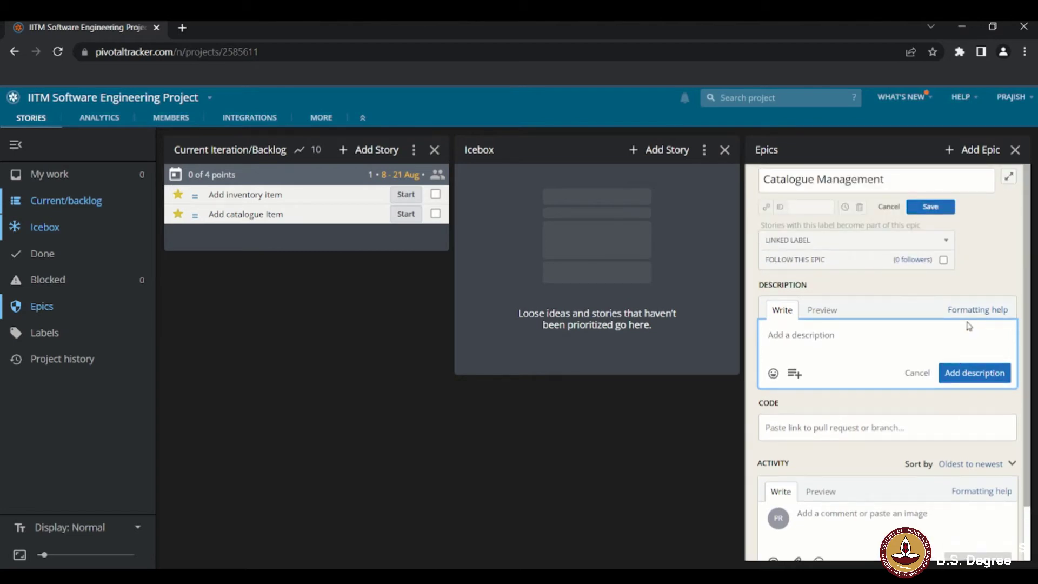
left_click(936, 208)
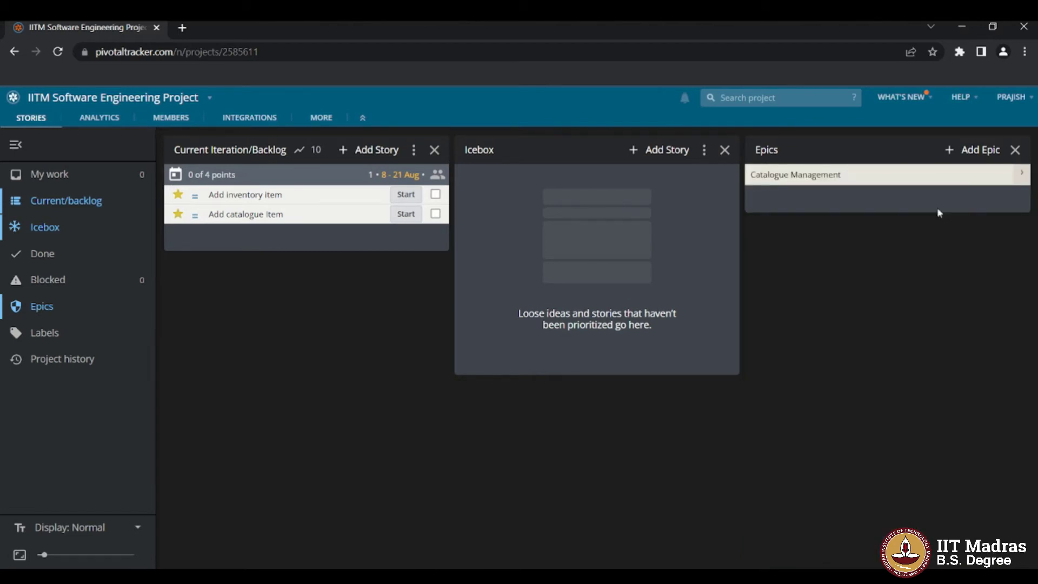
Step: Create another epic named "Inventory Management" and save it
left_click(973, 152)
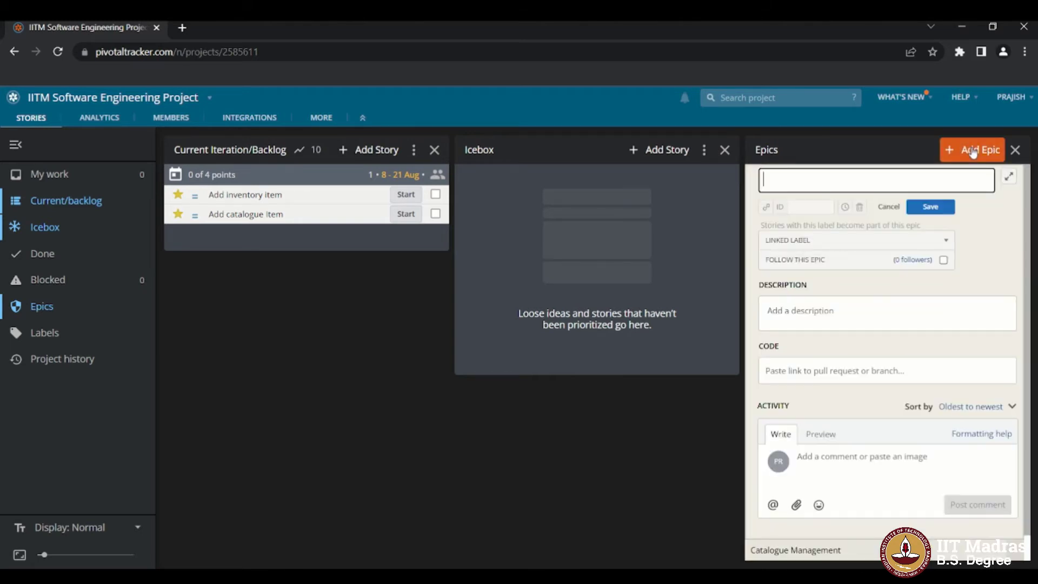
type("Inventory Management")
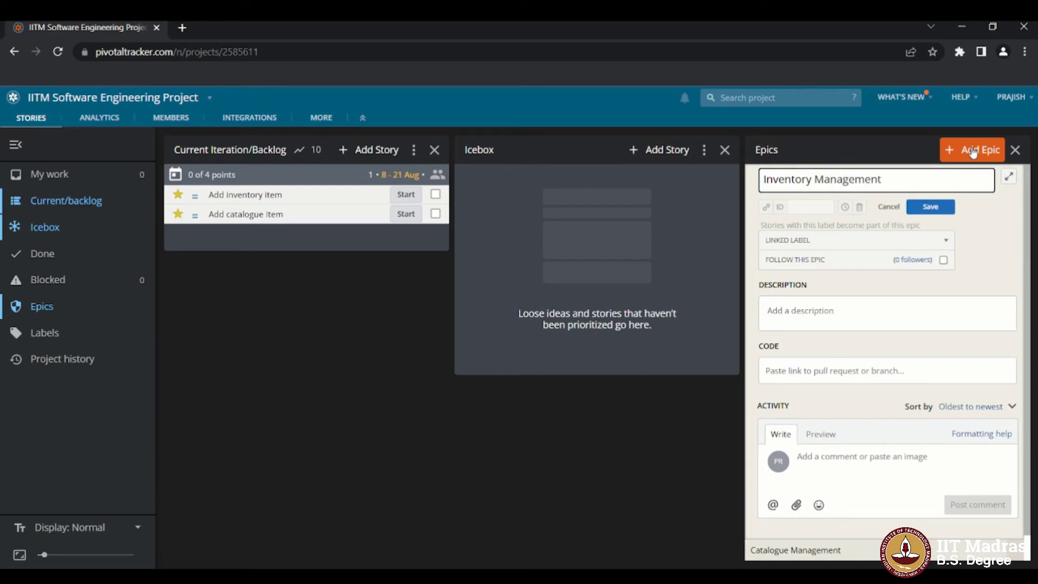
left_click(949, 207)
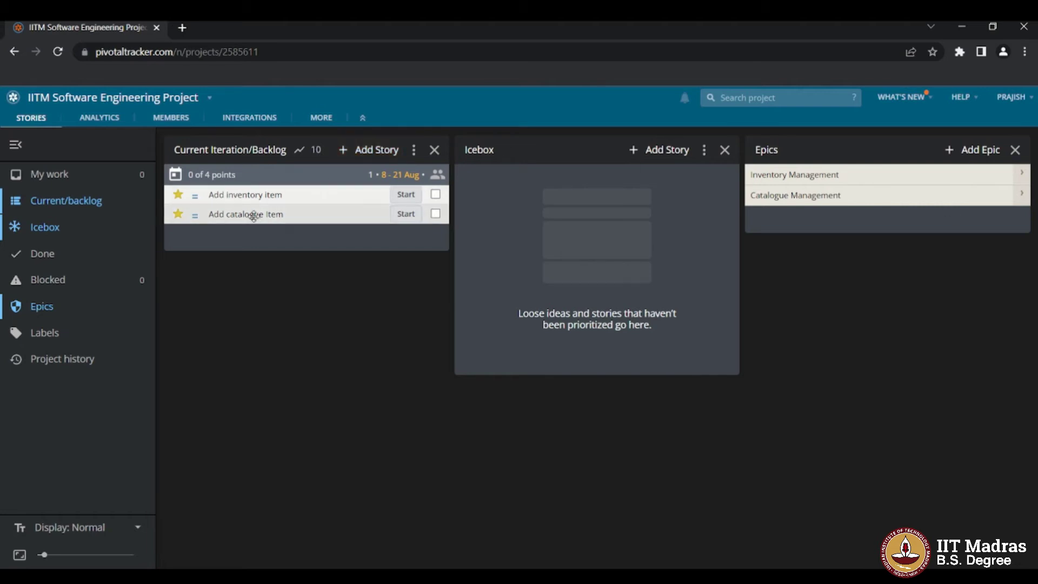
Step: Open the details of the "Add inventory item" story in the current iteration
left_click(273, 195)
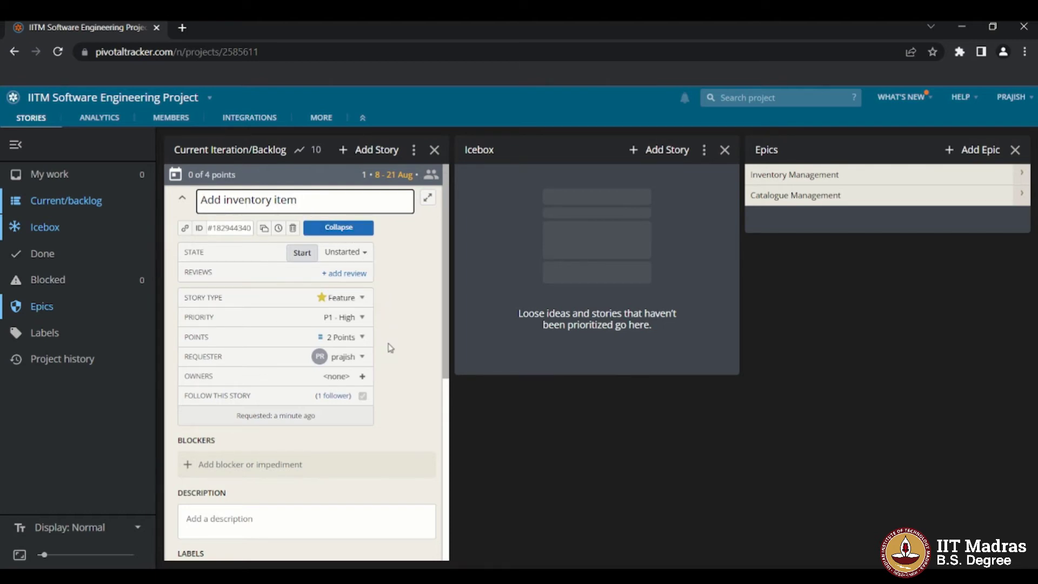
scroll(389, 347, "down", 2)
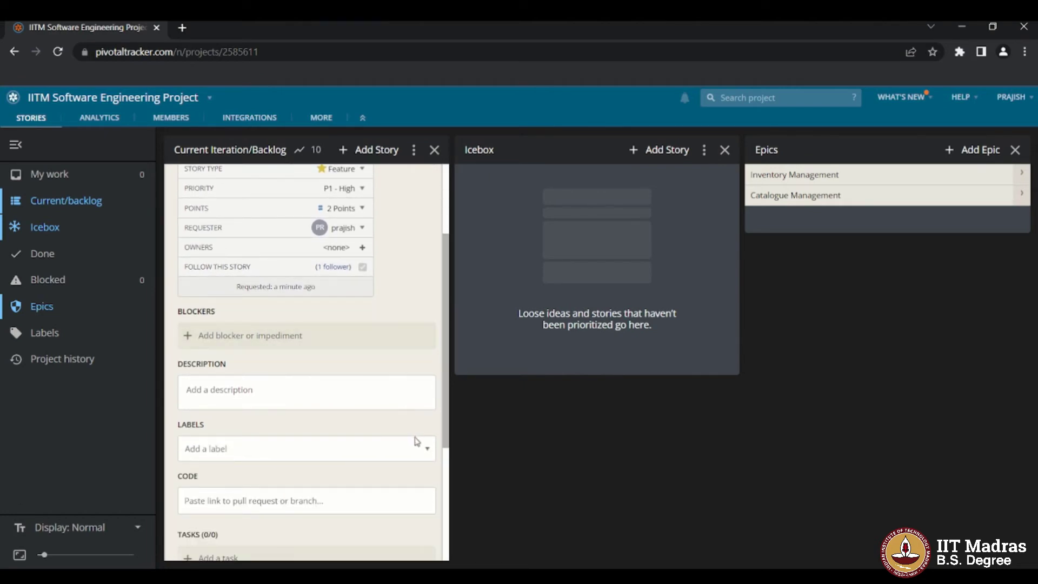
left_click(426, 451)
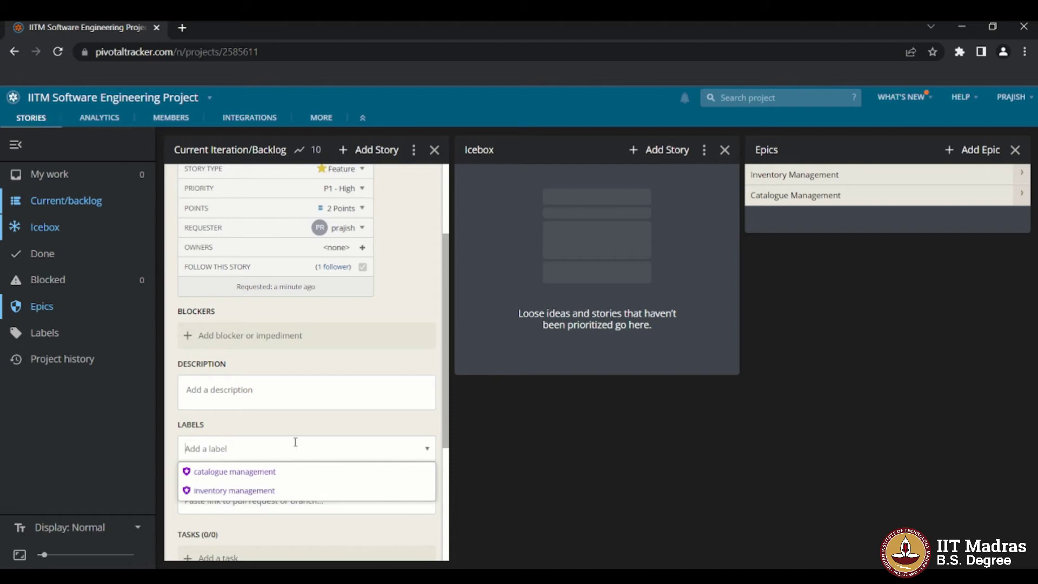
left_click(256, 477)
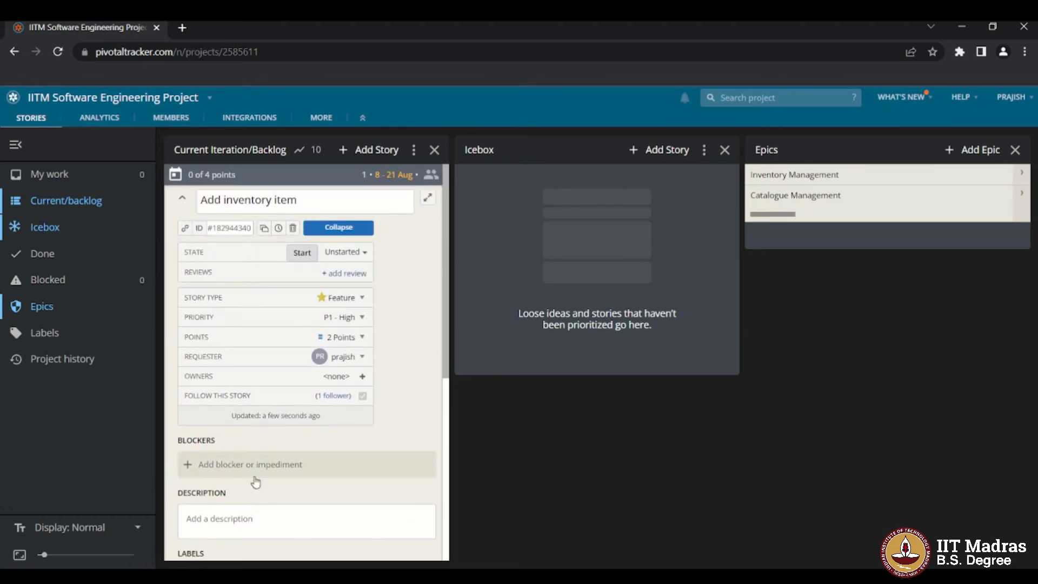
left_click(283, 452)
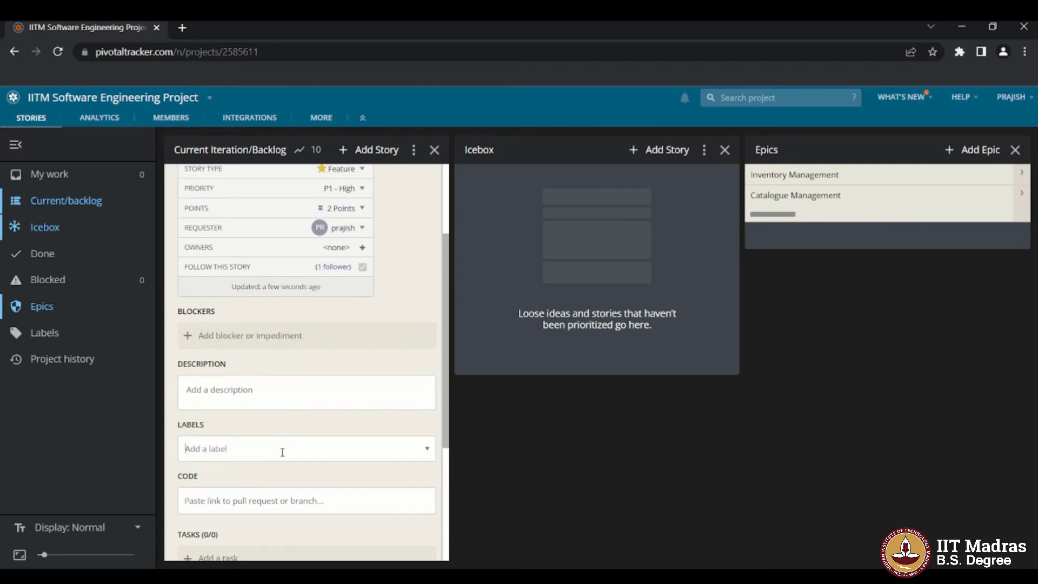
Step: Link the "Add inventory item" story to its epic with the label "inventory management"
left_click(428, 455)
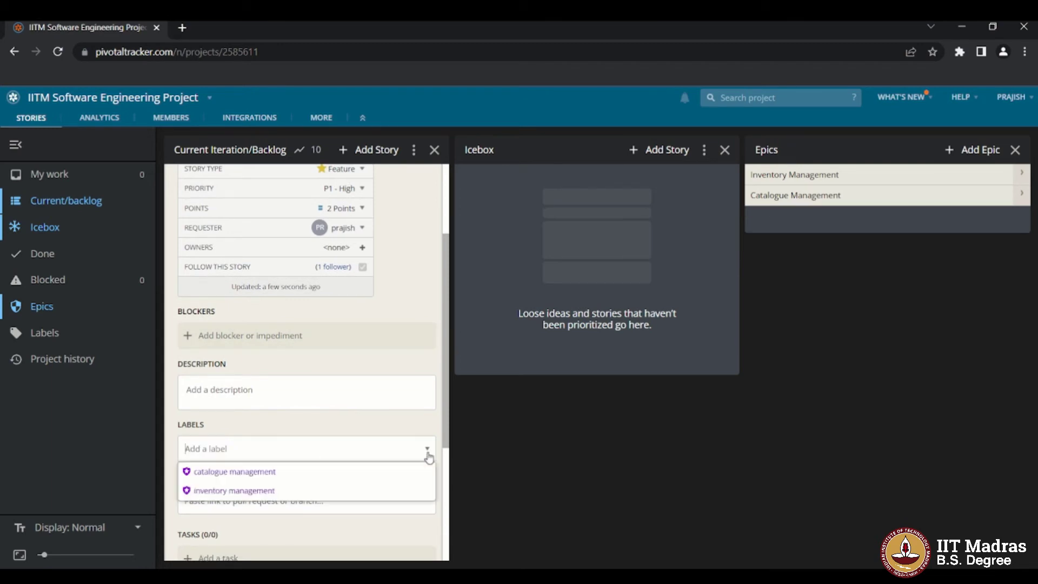
left_click(287, 492)
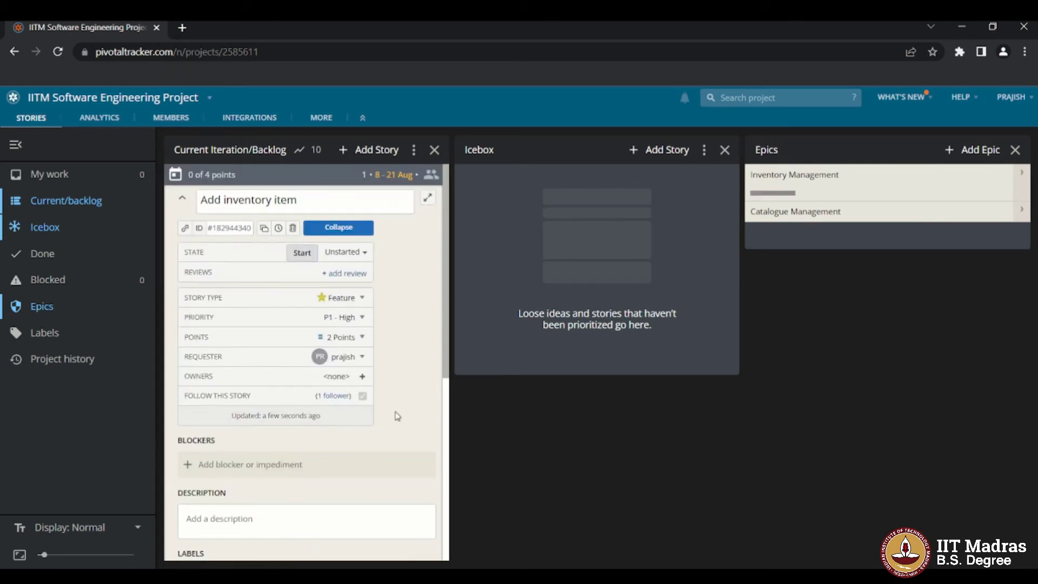
Step: Open the "Add catalogue Item" story and give it the label "catalogue management"
scroll(401, 419, "down", 5)
scroll(401, 422, "down", 1)
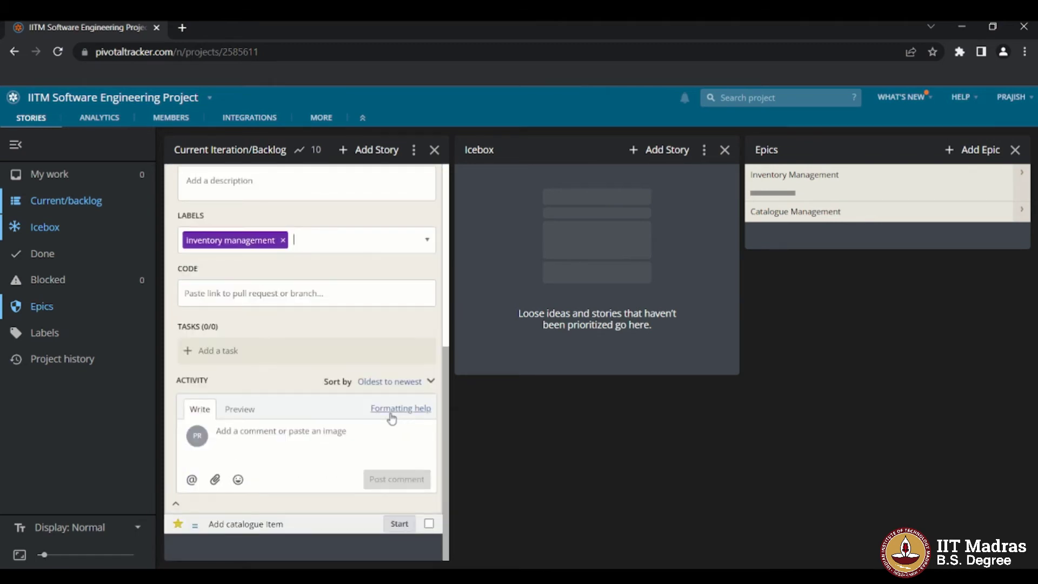
left_click(262, 523)
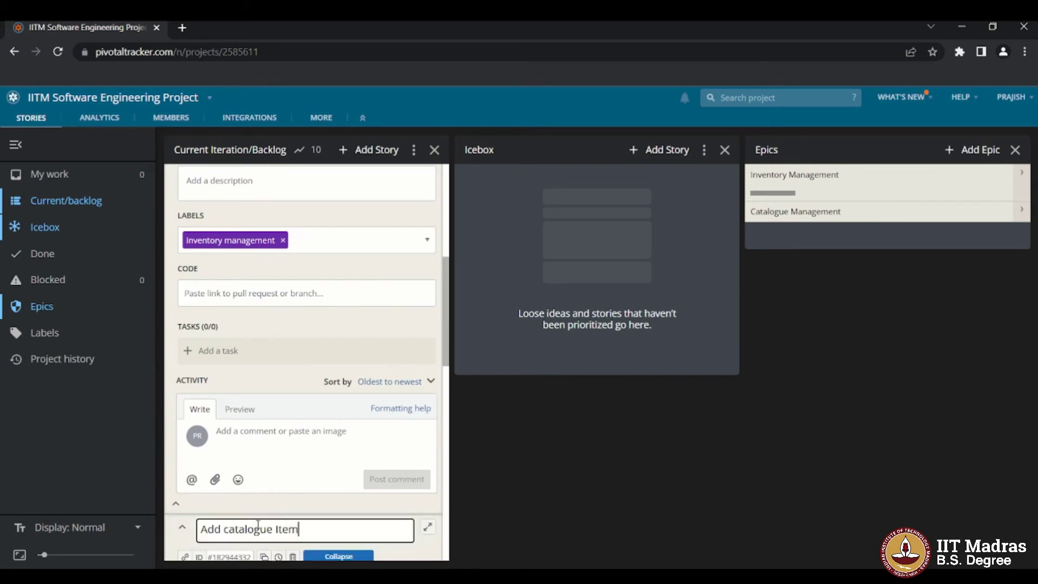
scroll(366, 514, "down", 2)
scroll(365, 513, "down", 6)
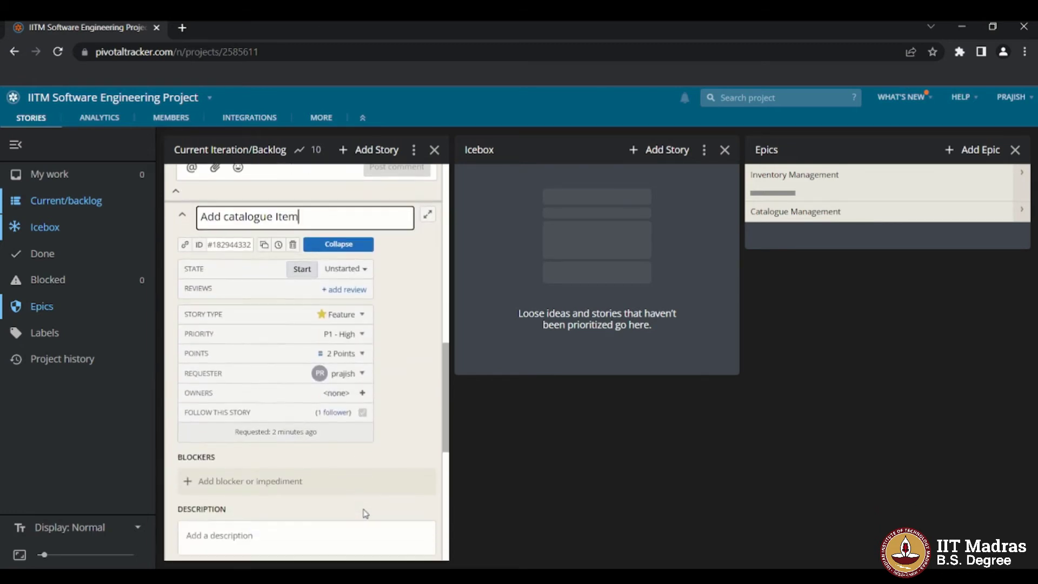
scroll(364, 515, "down", 1)
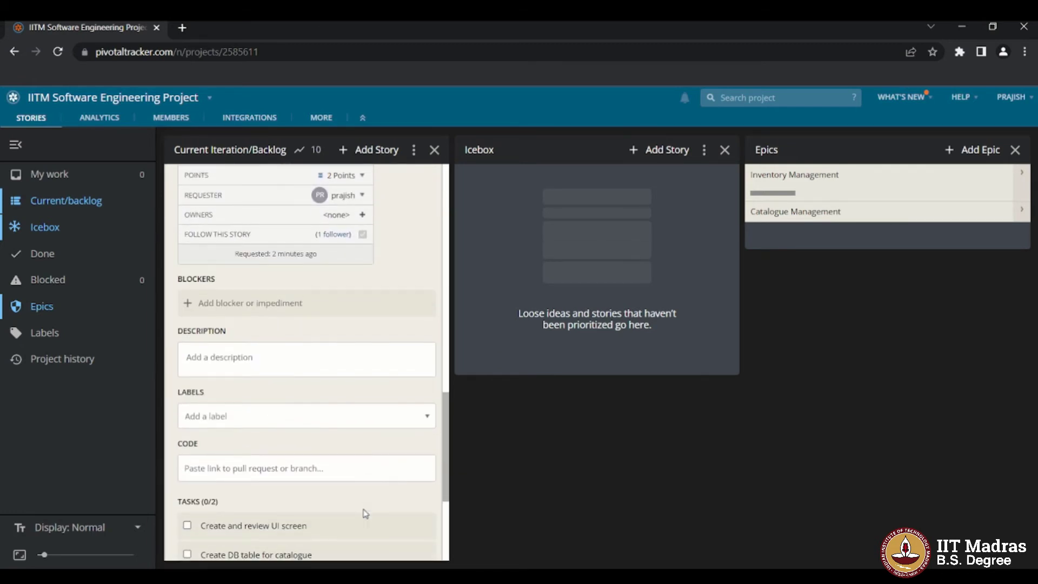
left_click(426, 420)
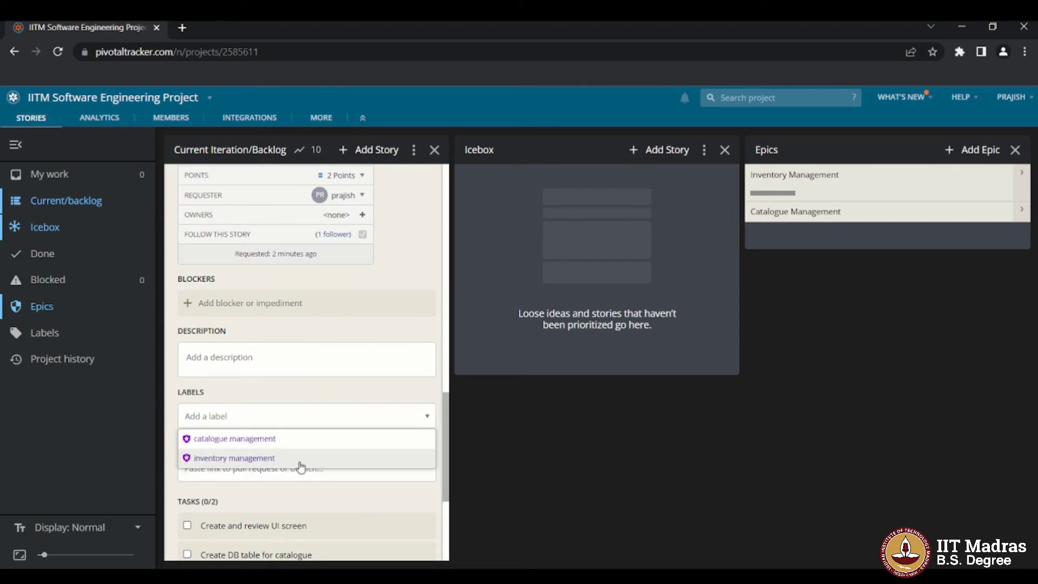
left_click(283, 439)
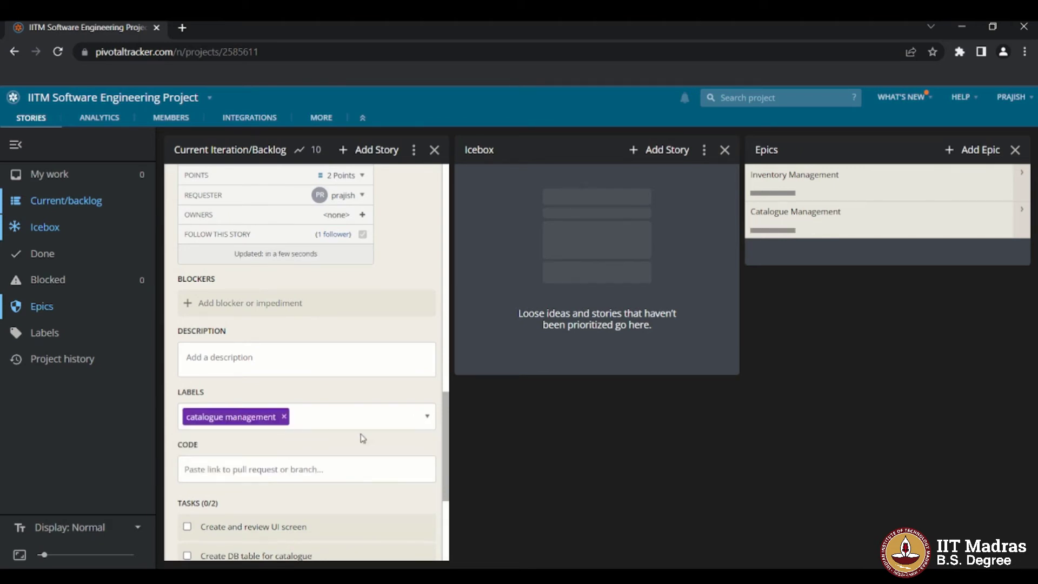
scroll(441, 462, "up", 10)
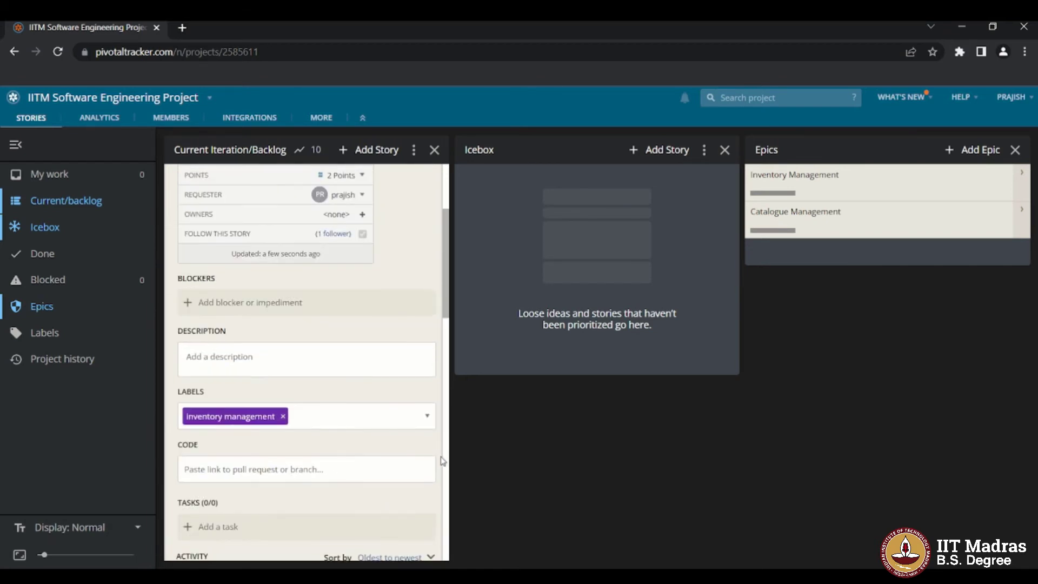
scroll(441, 461, "up", 2)
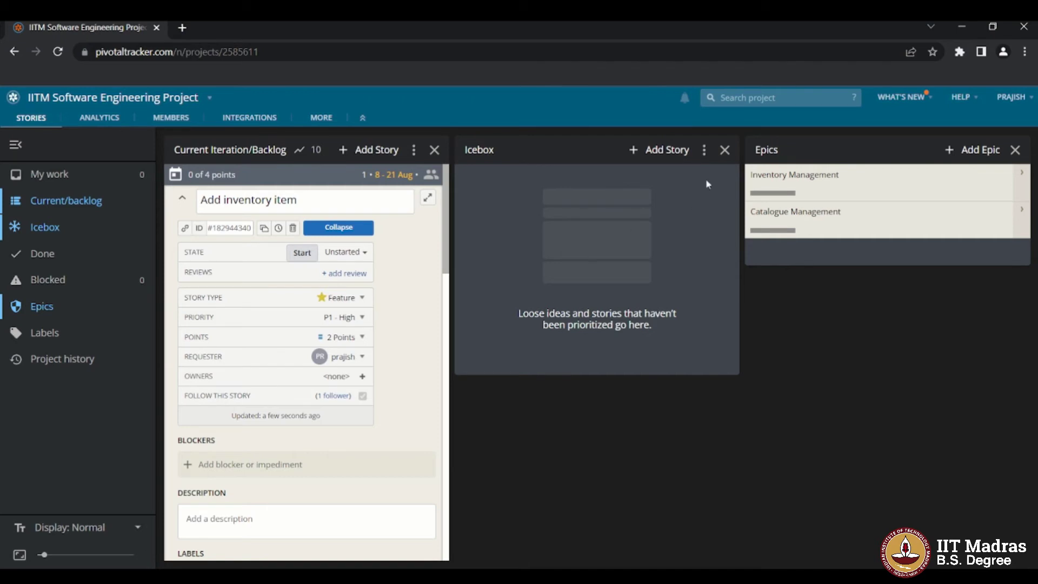
Step: Add two stories titled "Customer Feedback" and "Order Tracking" to the Icebox, keeping their default settings
left_click(661, 162)
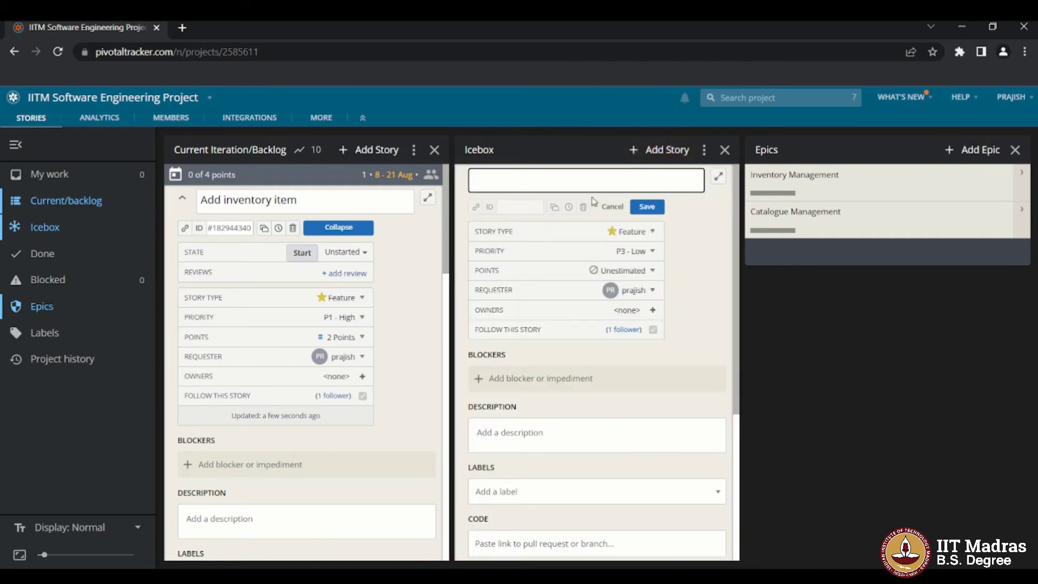
type("Customer Feedback")
left_click(647, 206)
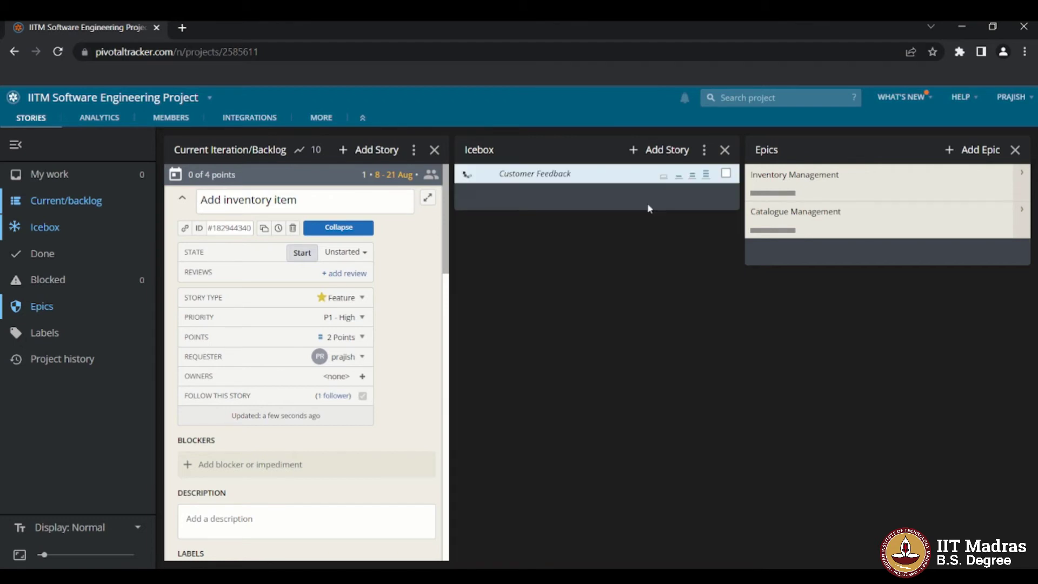
left_click(663, 152)
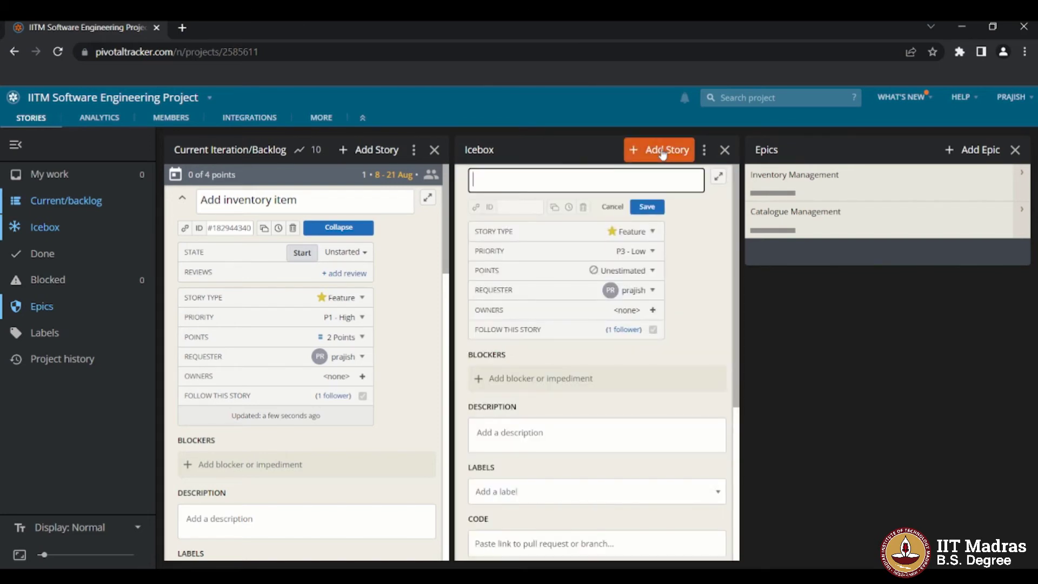
type("Order Tracking")
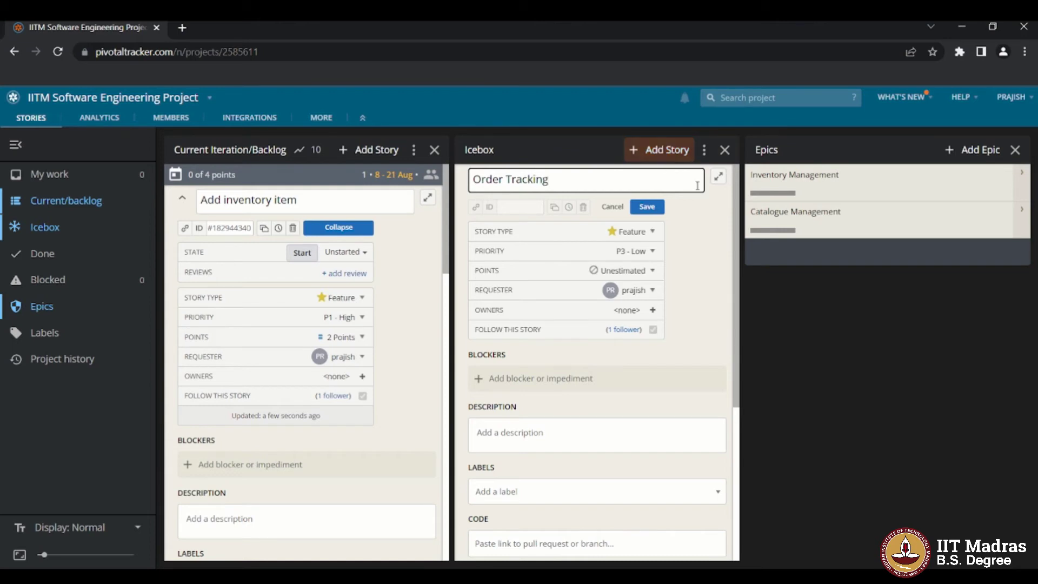
left_click(650, 209)
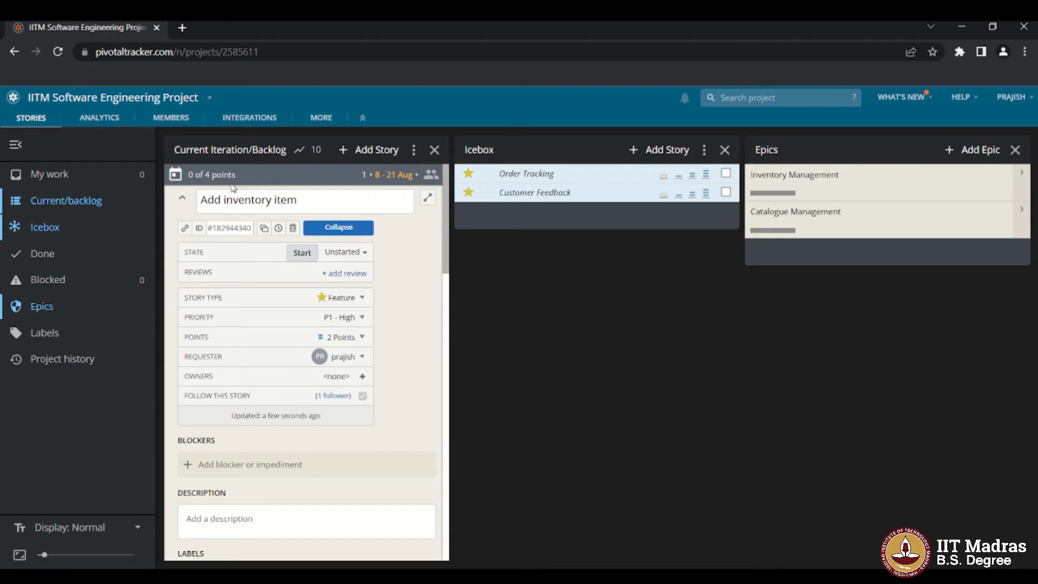
Step: Collapse the expanded inventory and catalogue stories in the current iteration
left_click(183, 203)
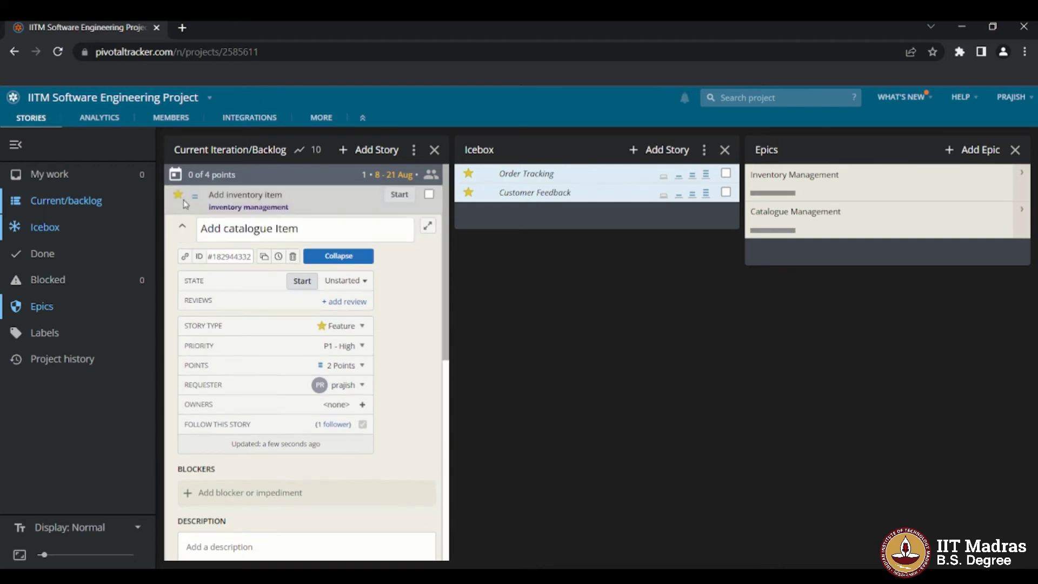
left_click(183, 231)
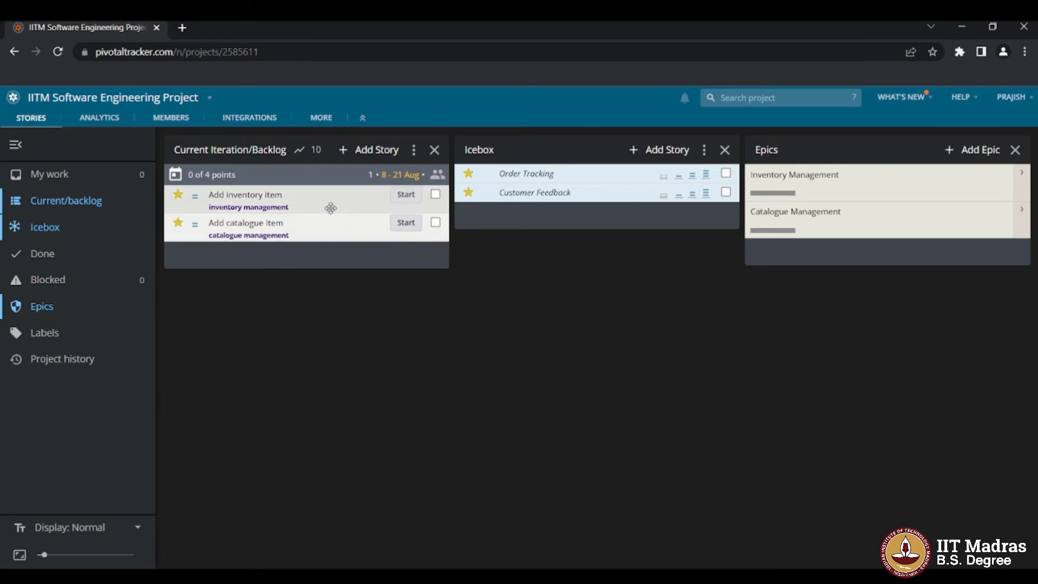
Step: Override the project velocity with 4 in the velocity simulator and apply it
left_click(314, 158)
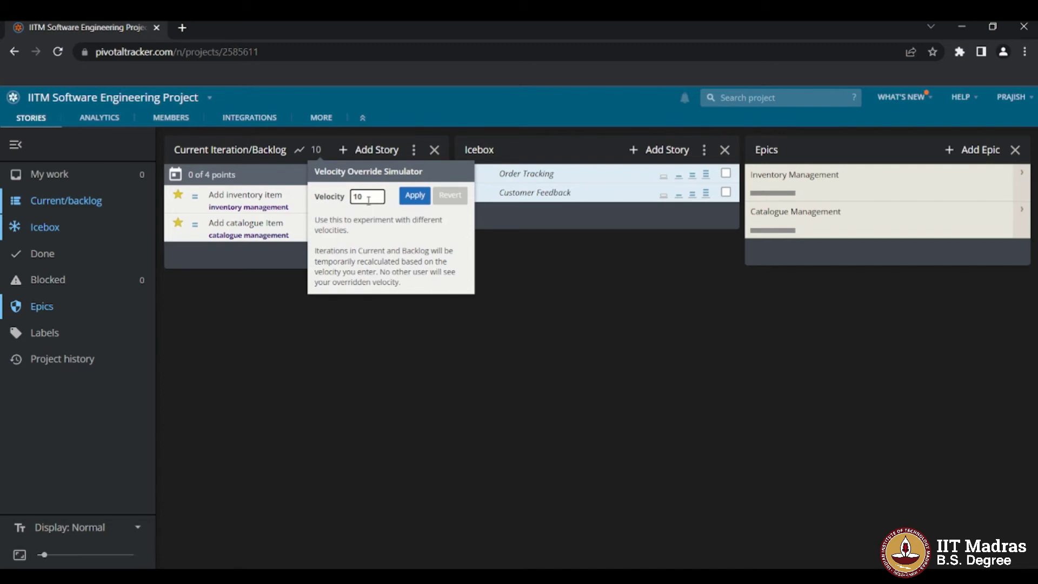
left_click_drag(368, 199, 339, 202)
type("4")
left_click(416, 196)
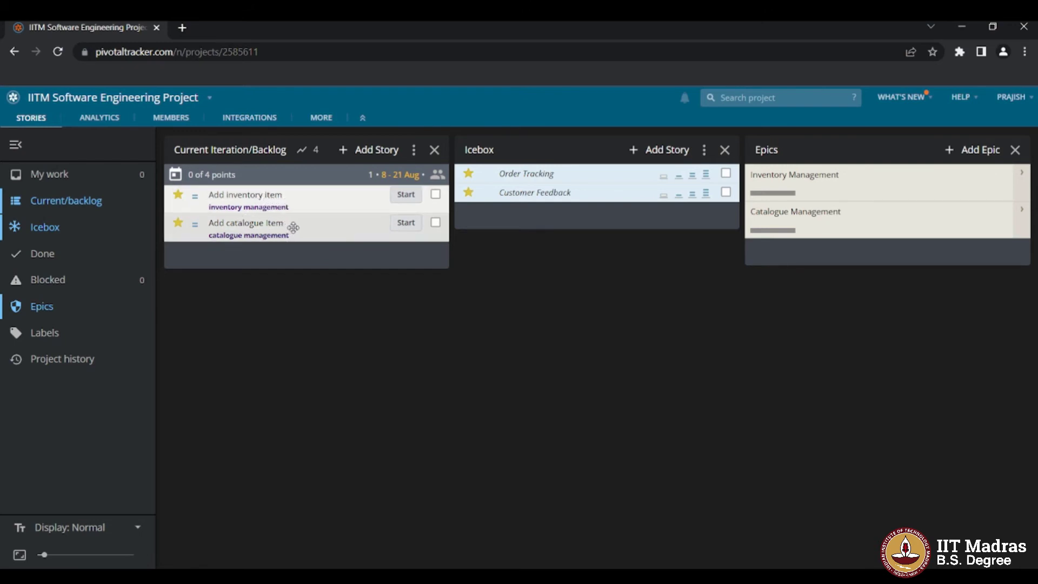
Step: Start the "Add catalogue Item" story and post the comment "Added the UI screen. Please review" on it
left_click(406, 223)
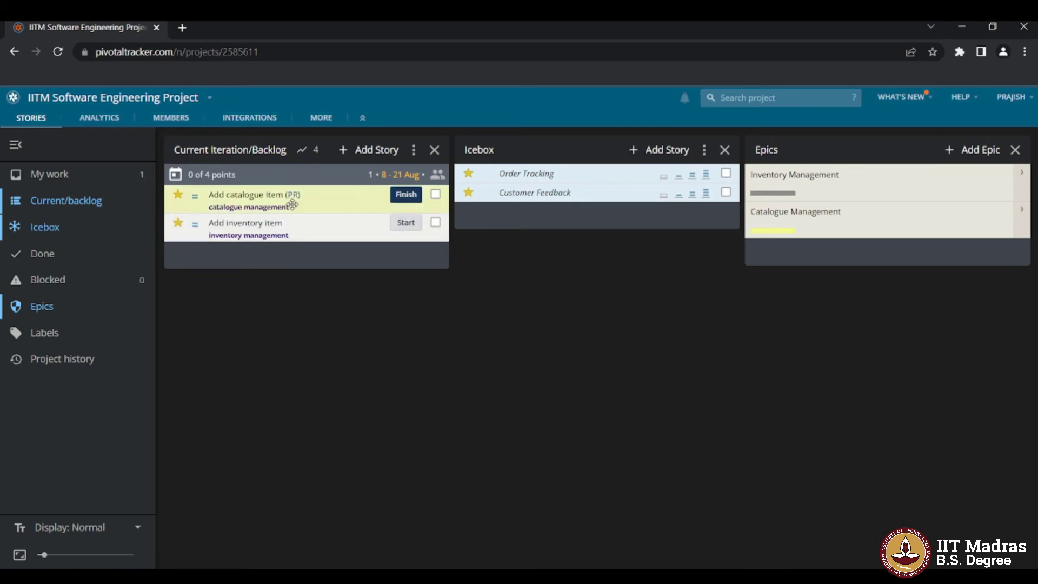
left_click(315, 212)
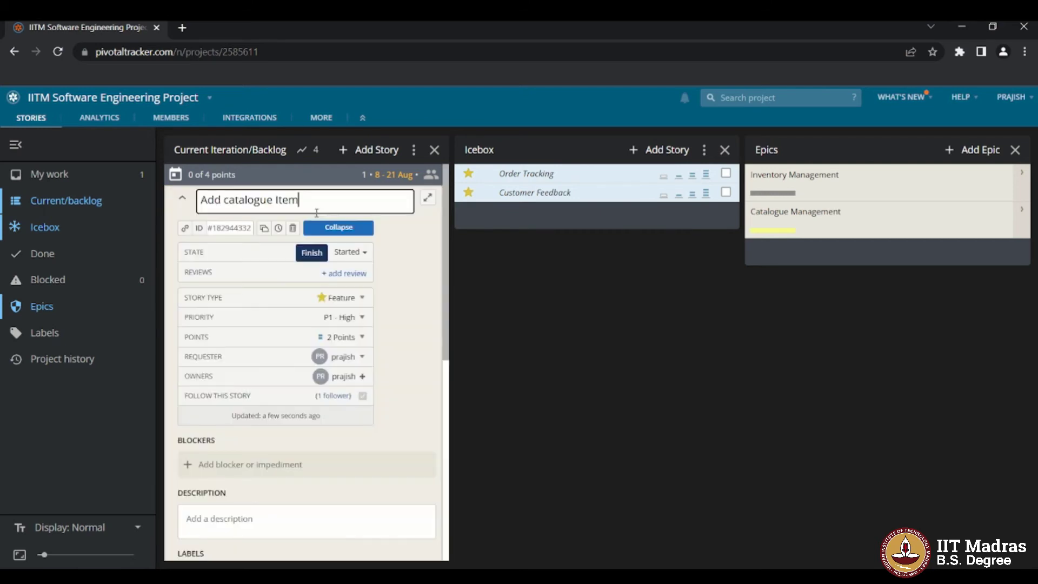
scroll(403, 408, "down", 4)
scroll(403, 408, "down", 4)
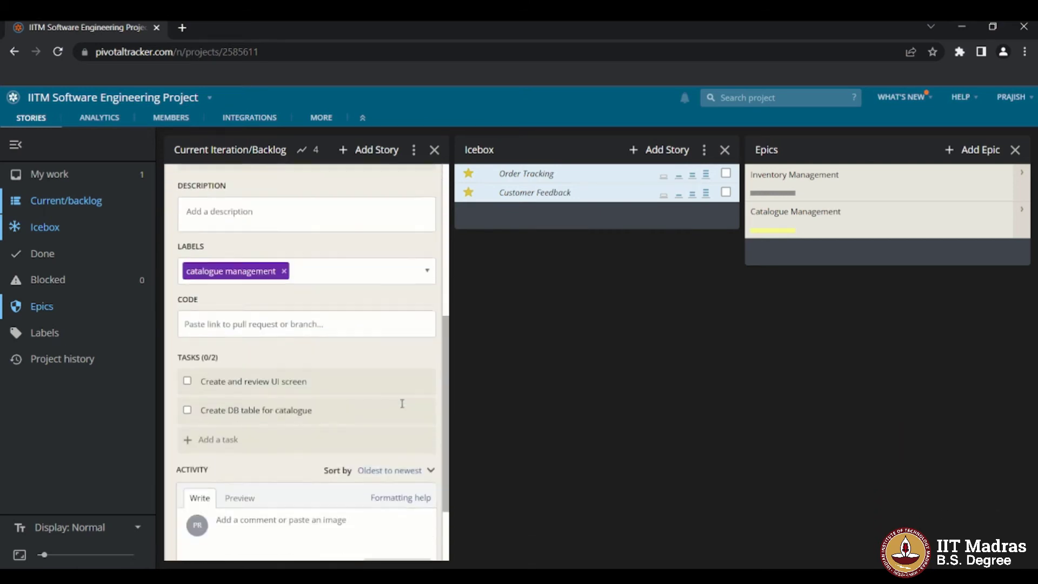
left_click(297, 417)
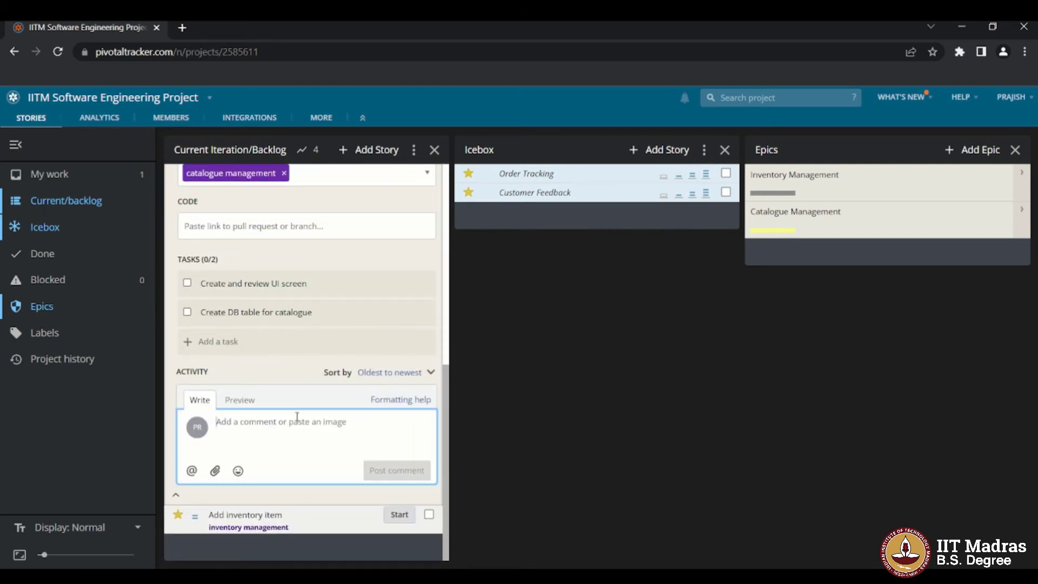
type("Added ")
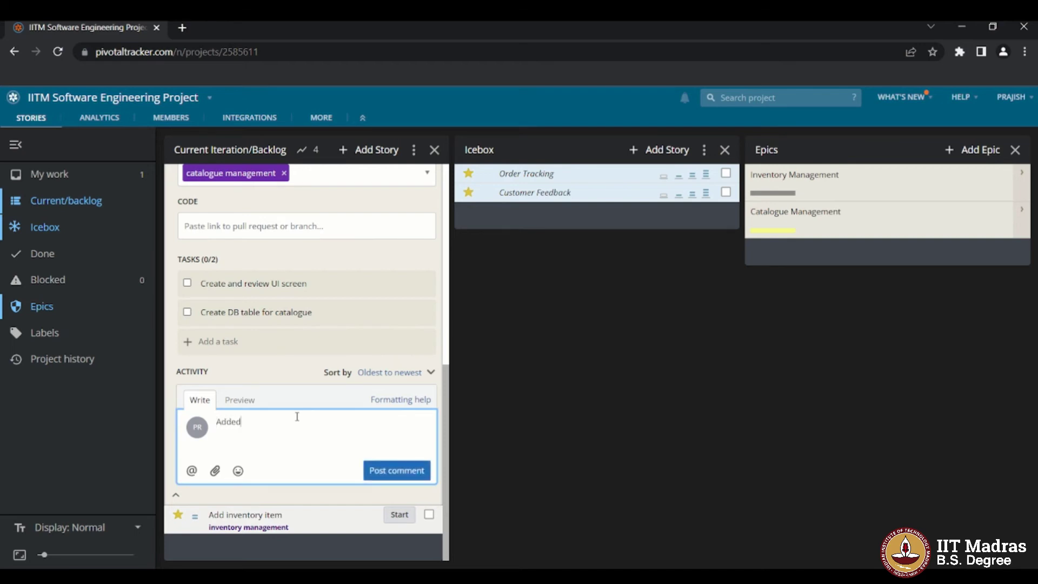
type("the UI screen. Please review")
left_click(215, 471)
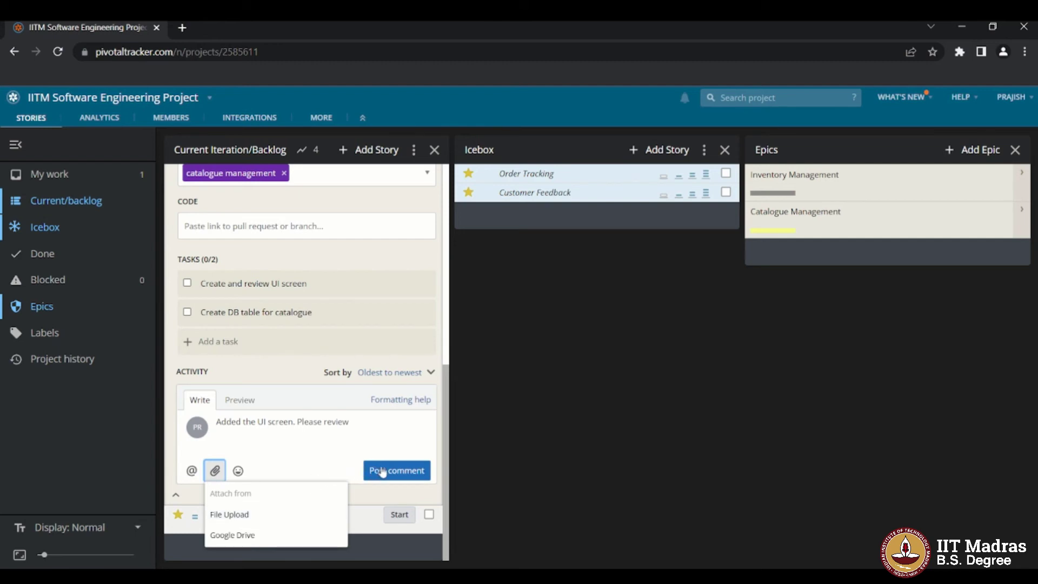
left_click(415, 472)
left_click(414, 473)
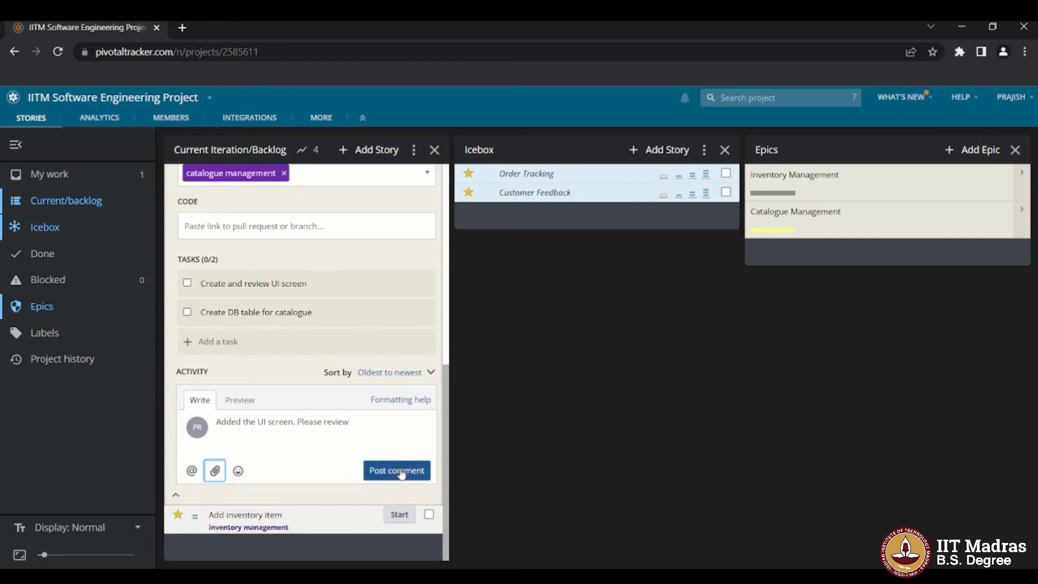
Step: Mark the tasks "Create and review UI screen" and "Create DB table for catalogue" as complete in the catalogue story
scroll(402, 472, "down", 1)
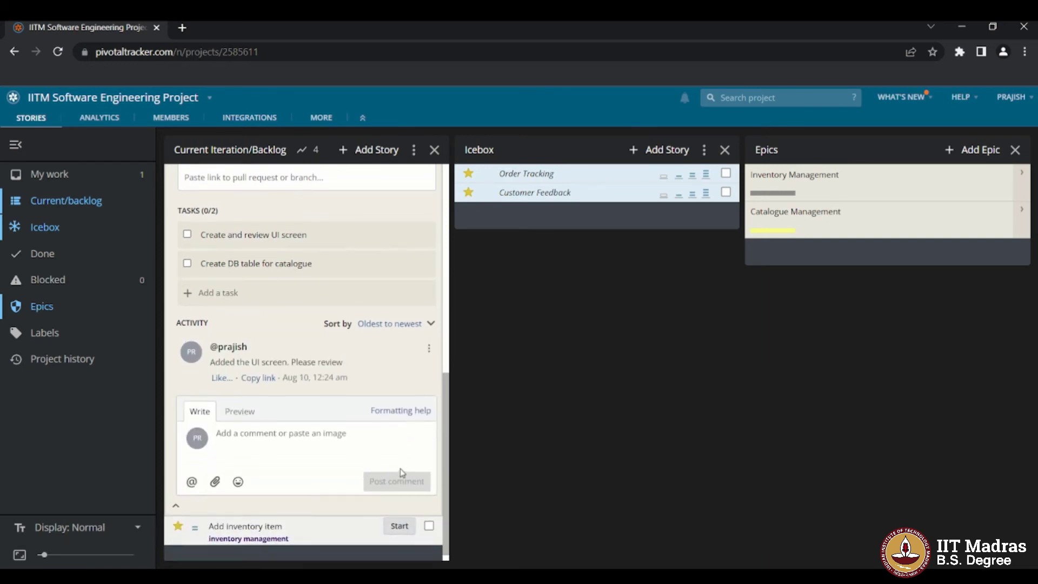
scroll(400, 472, "up", 2)
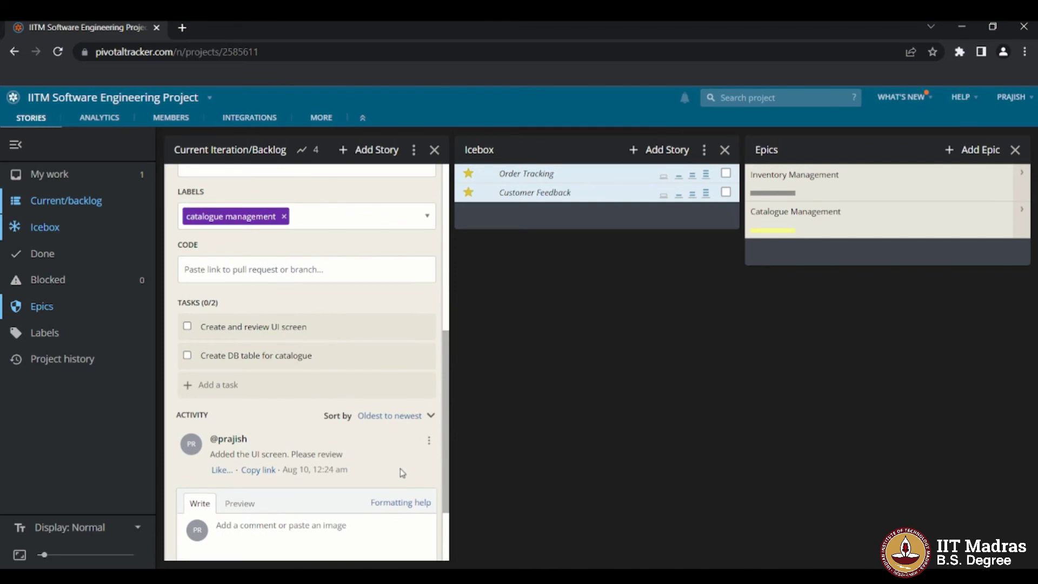
scroll(402, 472, "up", 1)
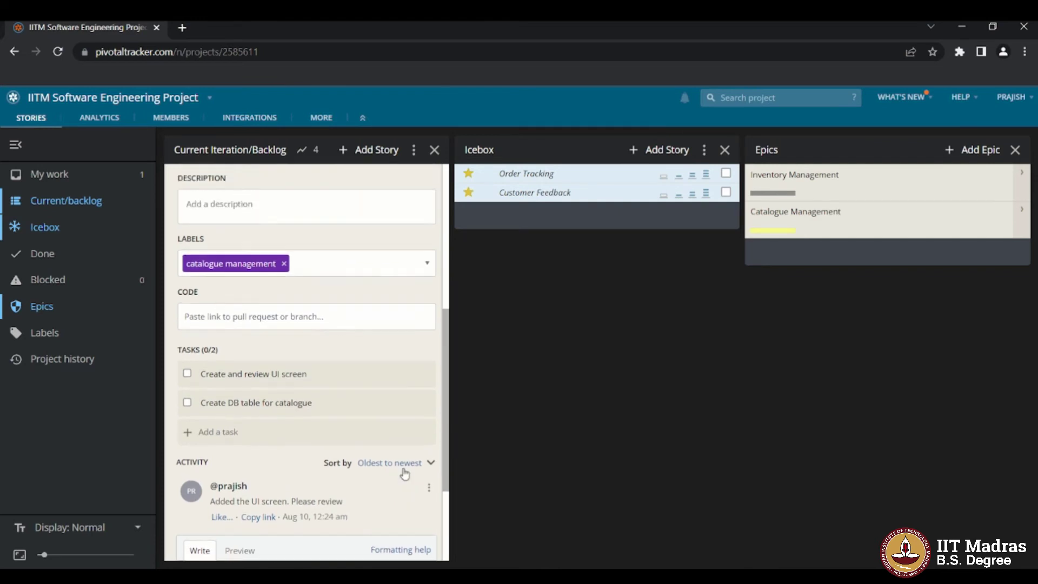
left_click(188, 373)
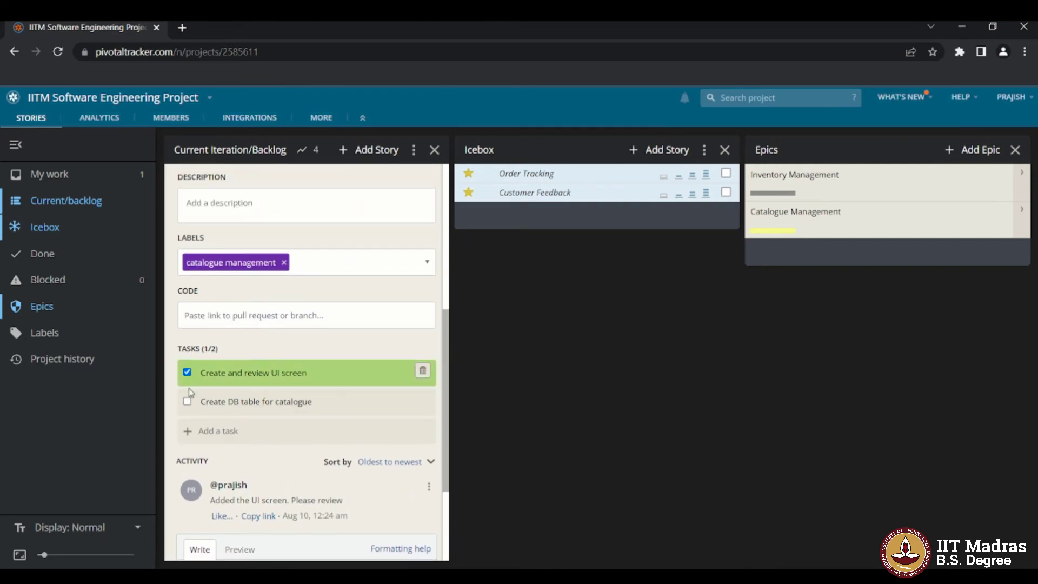
left_click(189, 402)
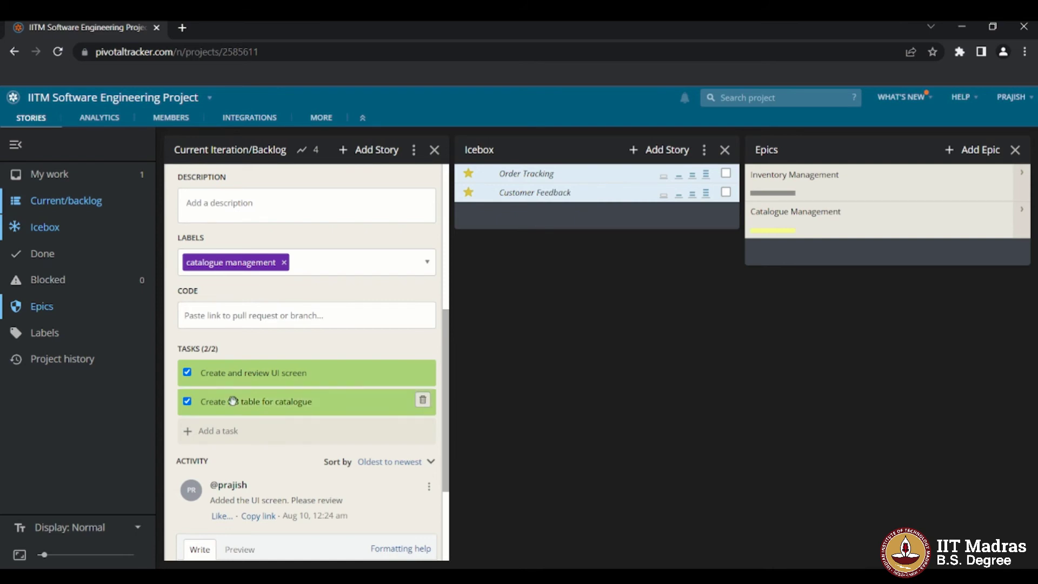
scroll(290, 409, "up", 6)
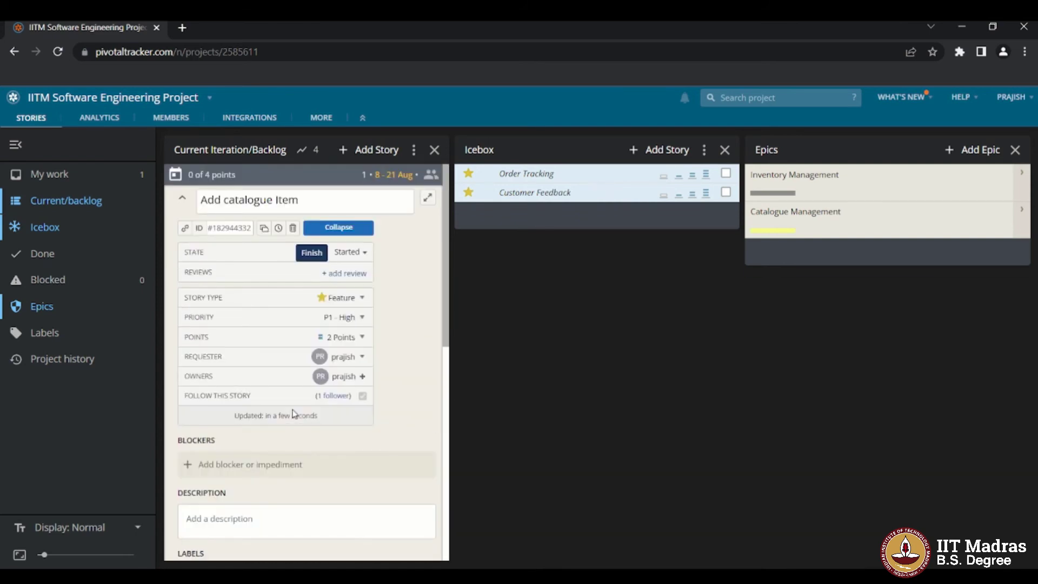
Step: Collapse the "Add catalogue Item" story and advance it through finished to delivered
left_click(341, 232)
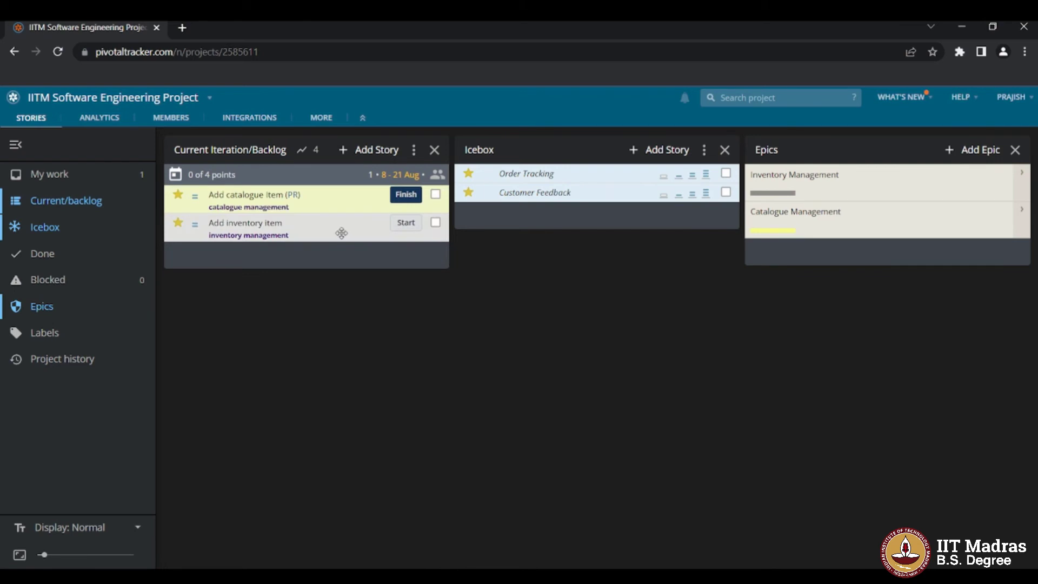
left_click(415, 201)
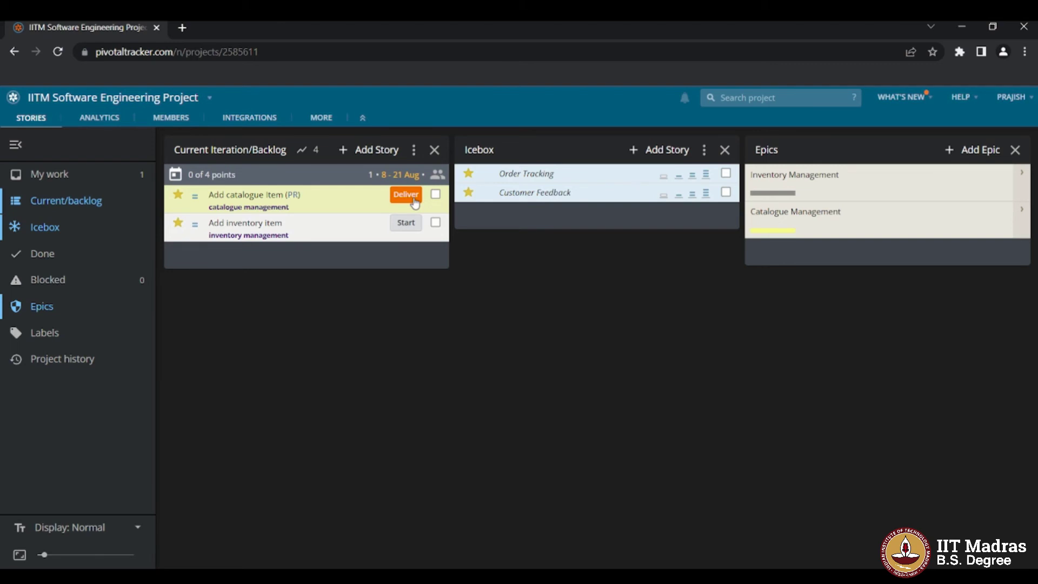
left_click(415, 202)
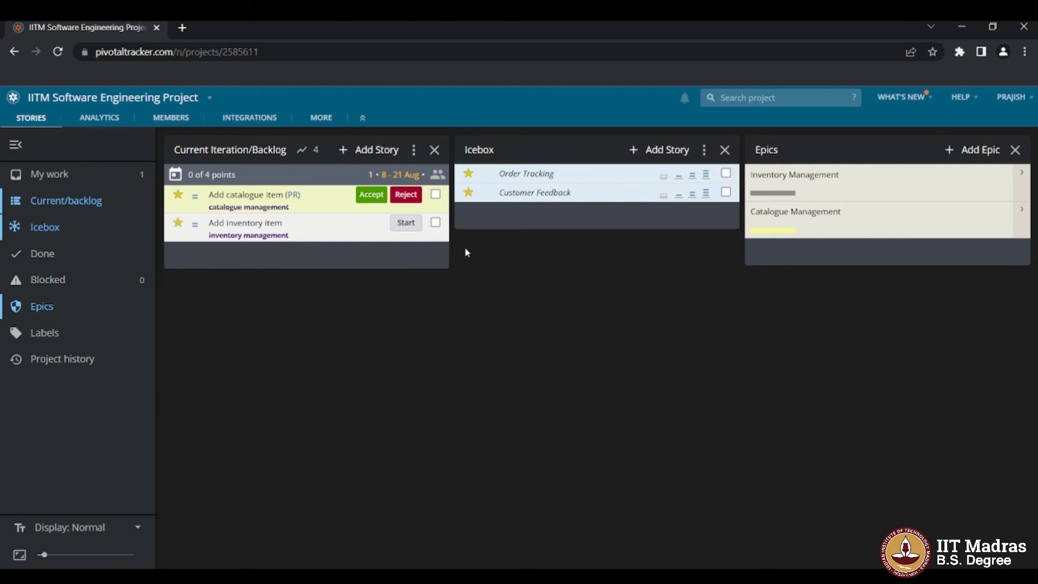
Step: Review and reject the delivered catalogue story with the reason "Too many bugs. Many test cases are failing. Please fix", then collapse it
left_click(276, 198)
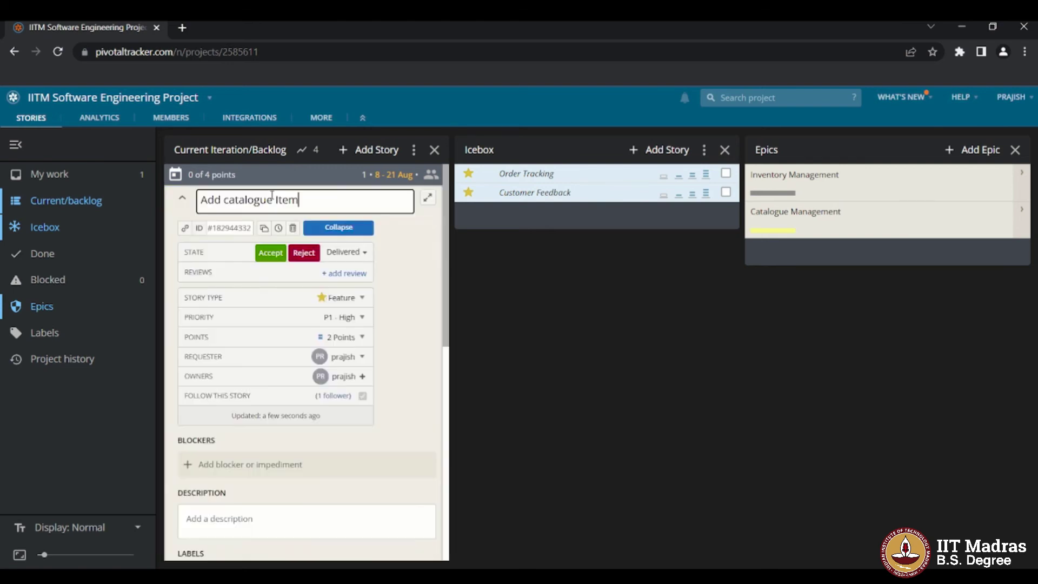
scroll(363, 421, "down", 2)
scroll(363, 422, "down", 6)
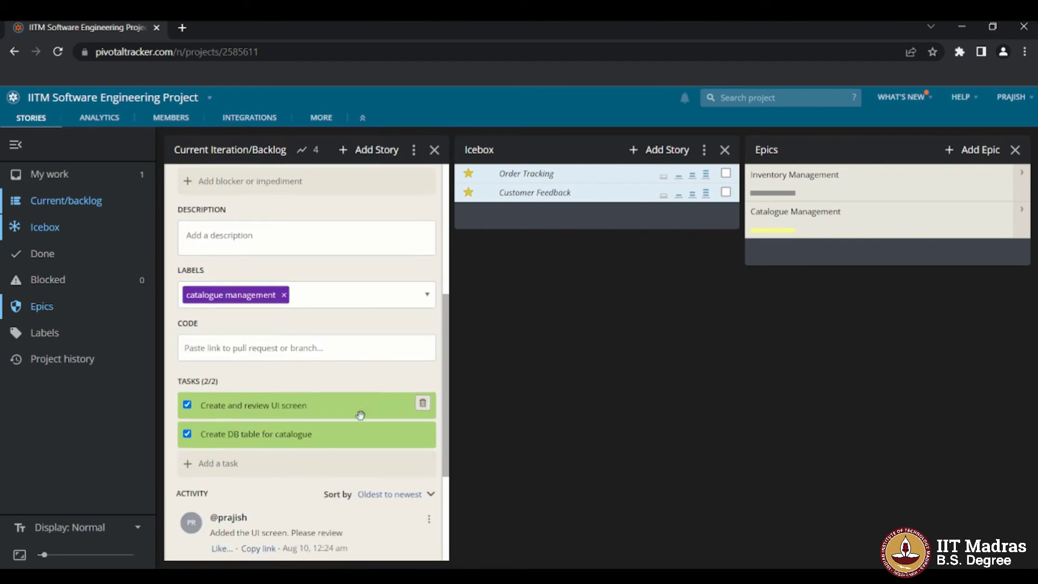
scroll(360, 414, "up", 8)
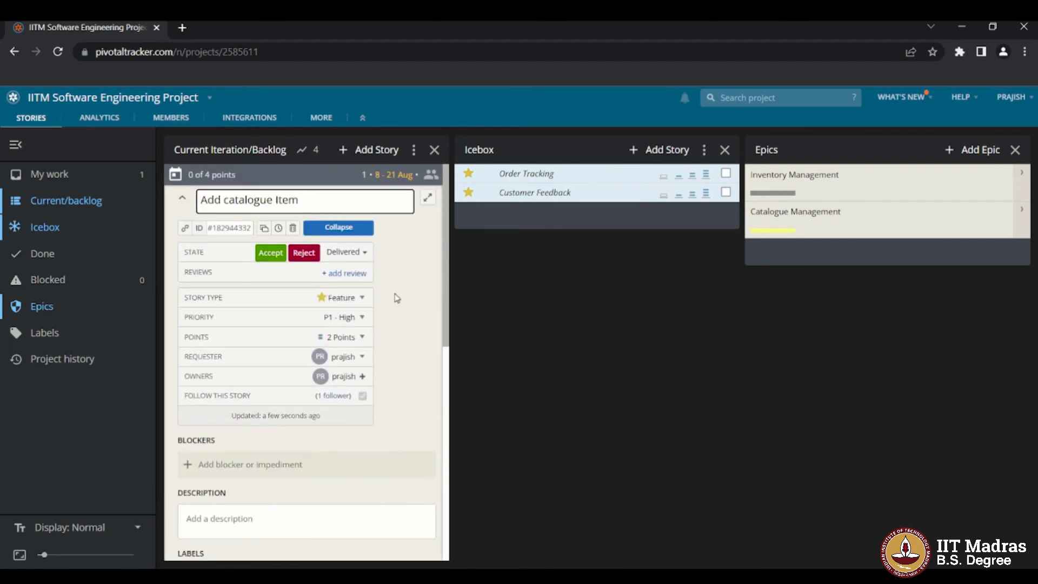
left_click(315, 254)
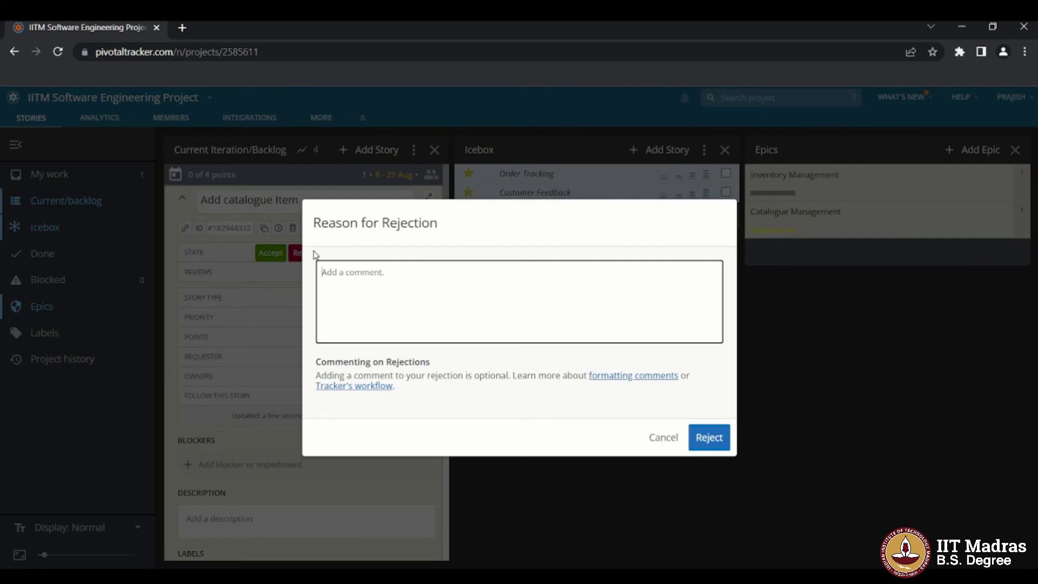
type("Too many bugs. Many test cases are f")
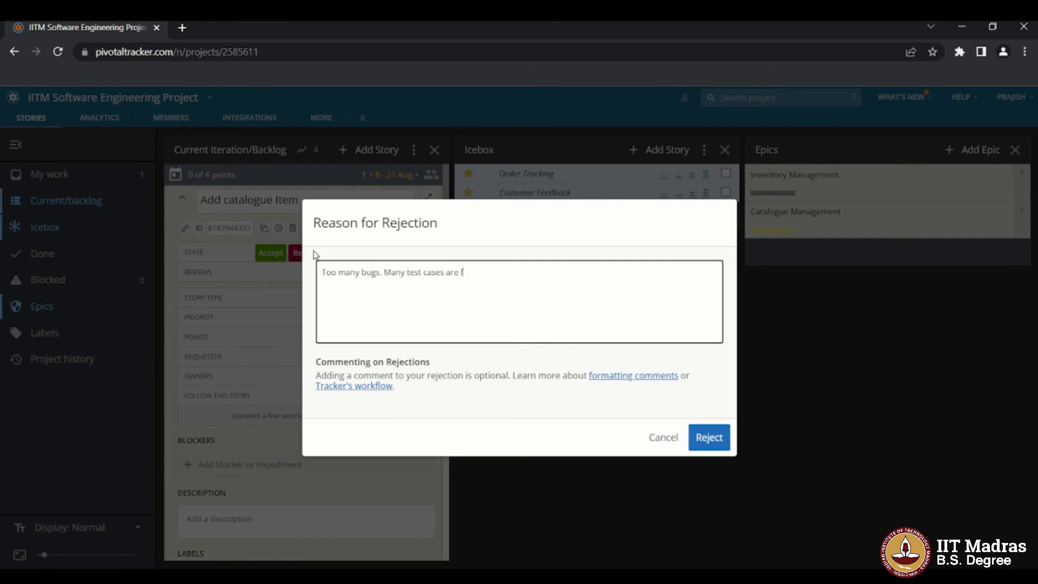
type("ailing. Please fix")
left_click(726, 440)
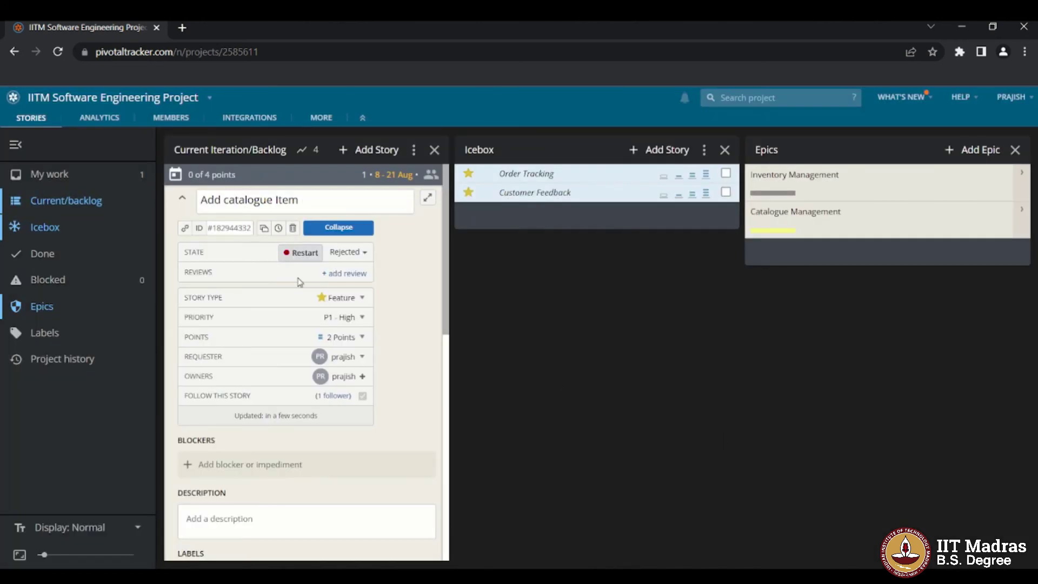
left_click(184, 204)
Step: Restart the rejected "Add catalogue Item" story and start the "Add inventory item" story
mouse_move(322, 210)
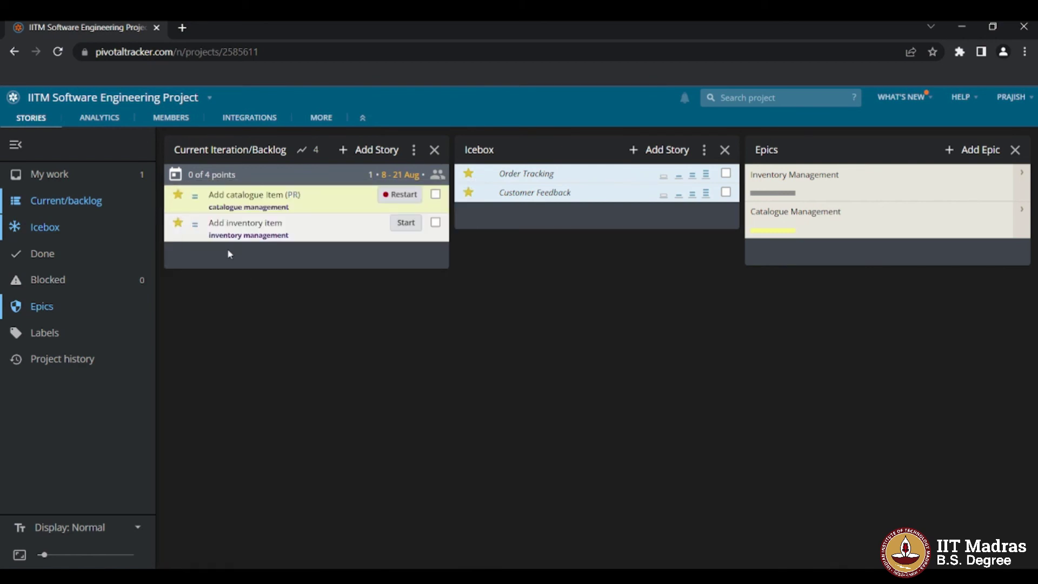
mouse_move(189, 196)
left_click(410, 200)
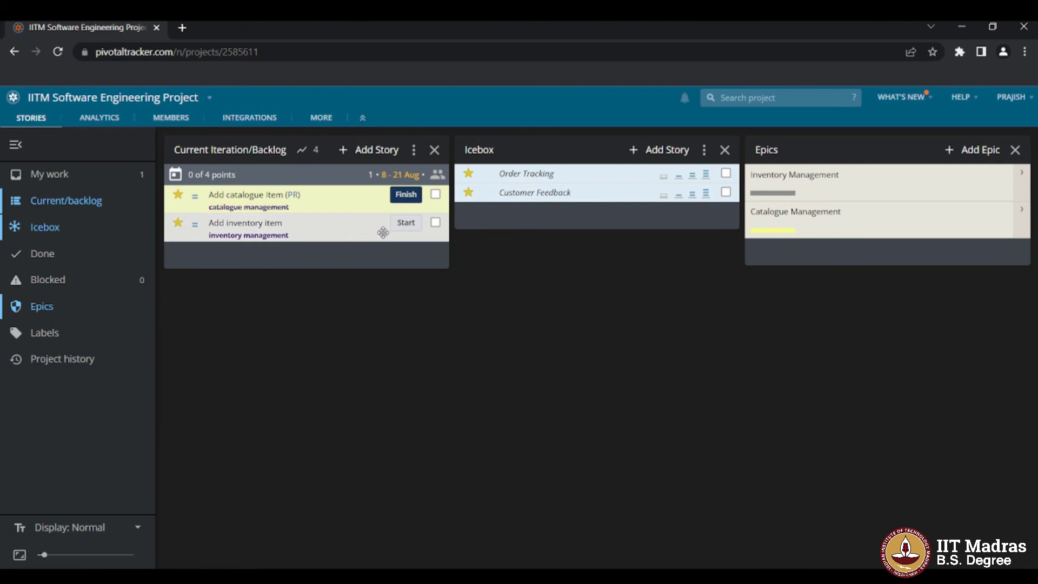
left_click(409, 229)
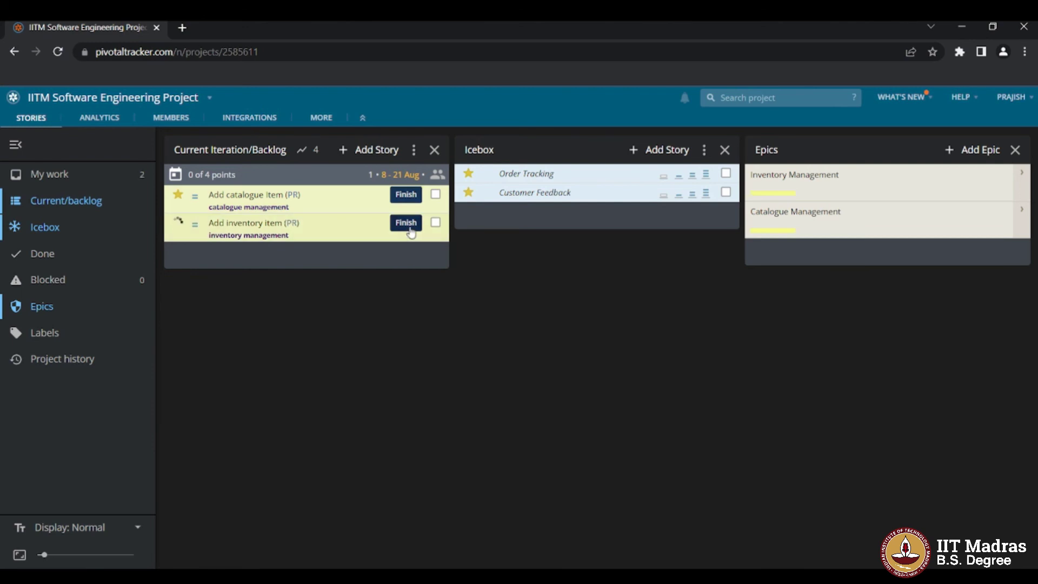
Step: Open the "Add inventory item" story and post the comment "Completed." in its activity
left_click(317, 225)
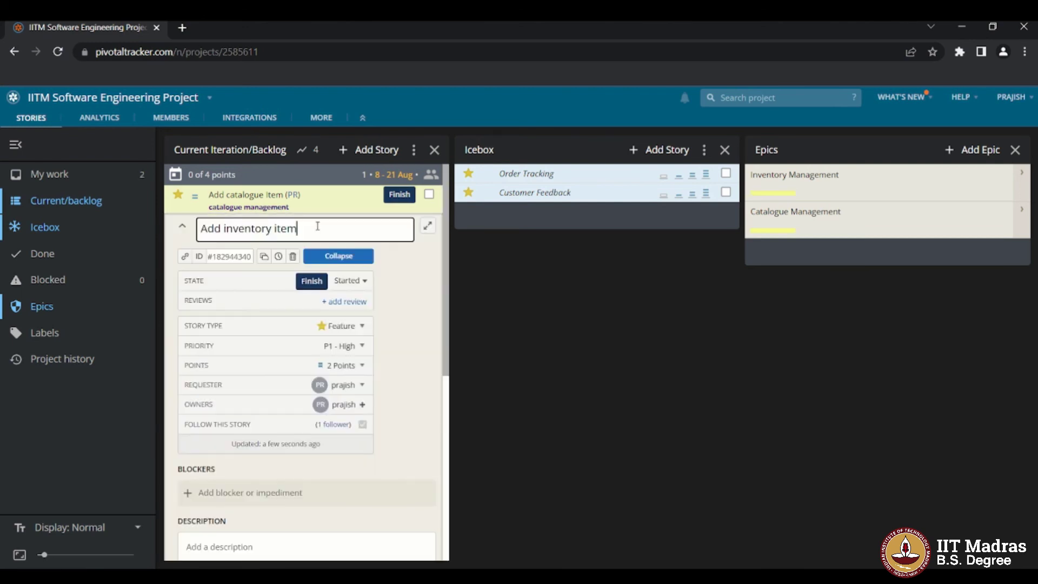
scroll(411, 406, "down", 3)
scroll(414, 408, "down", 3)
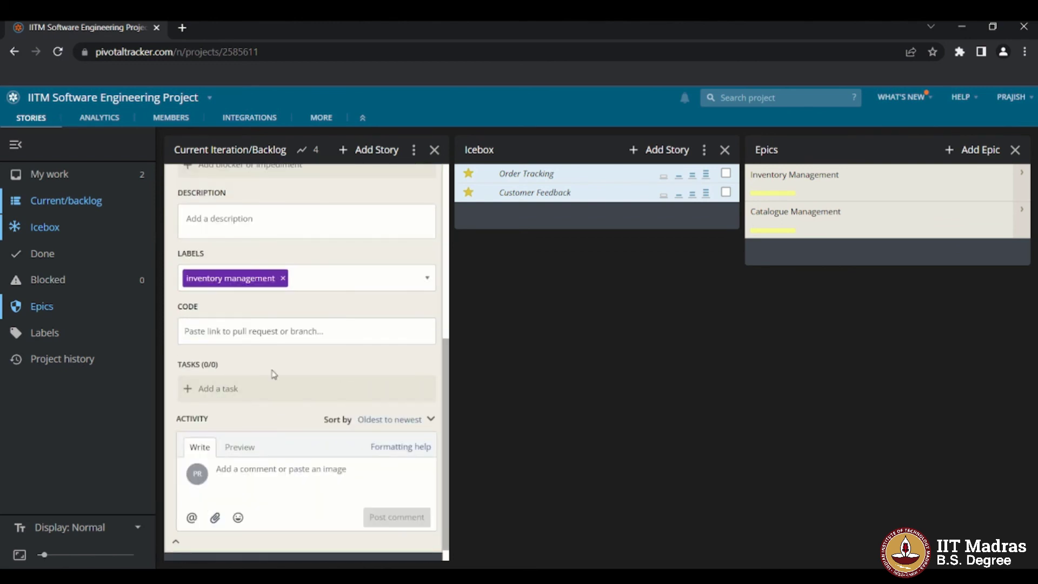
left_click(283, 479)
type("Completed")
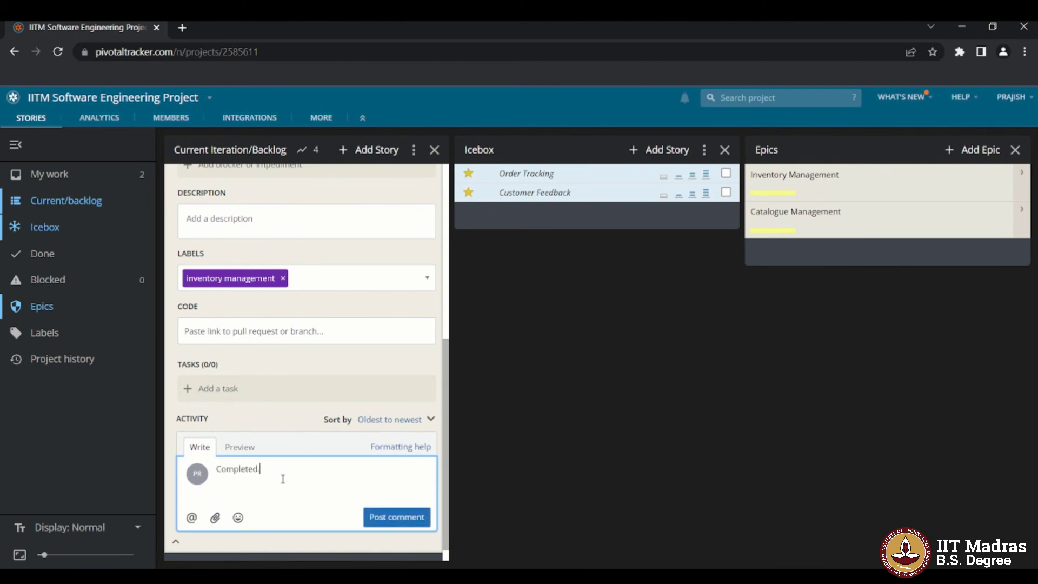
left_click(396, 517)
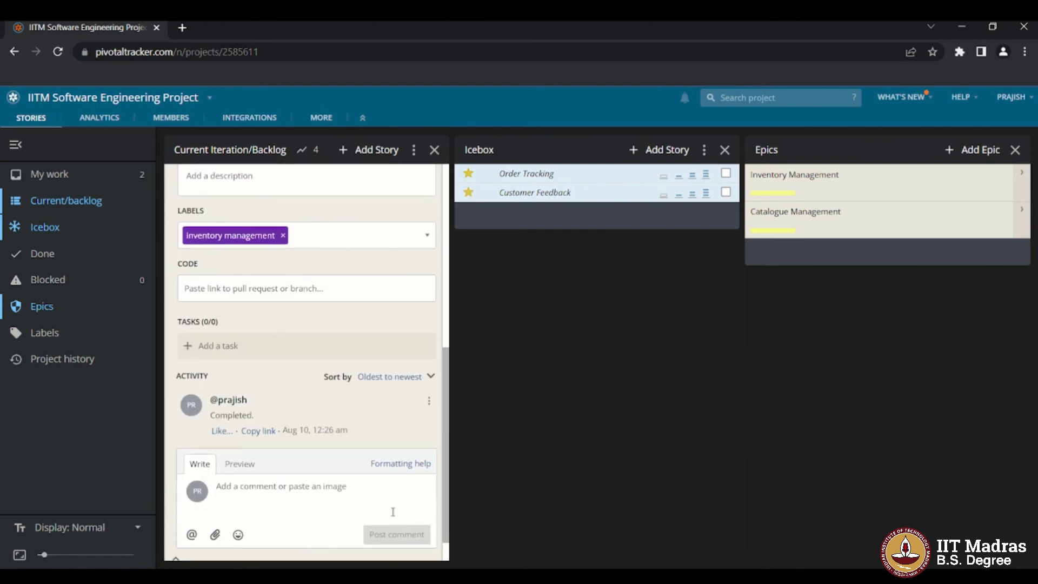
Step: Finish, deliver and accept the "Add inventory item" story
scroll(393, 512, "up", 7)
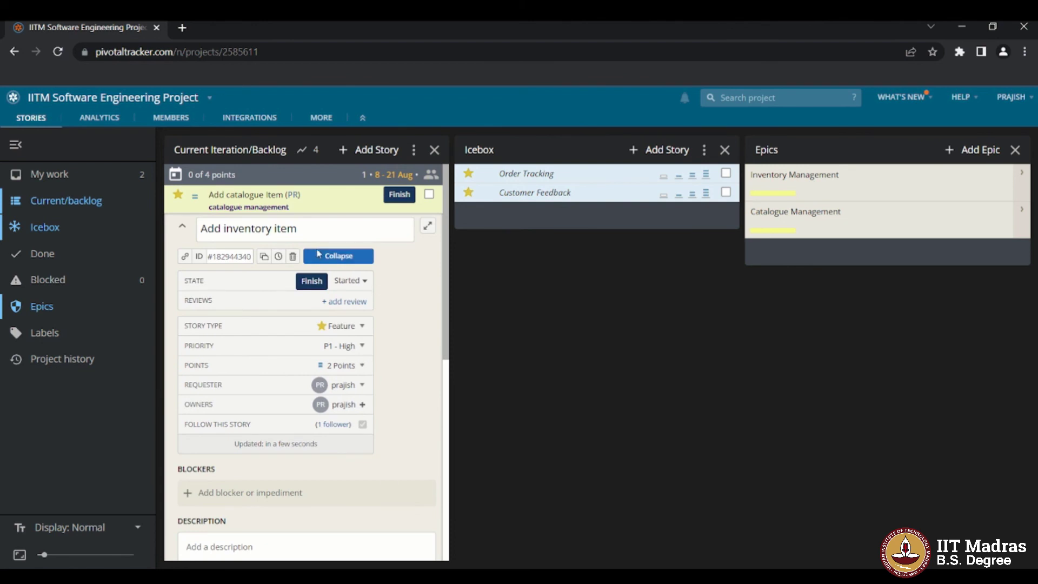
left_click(317, 287)
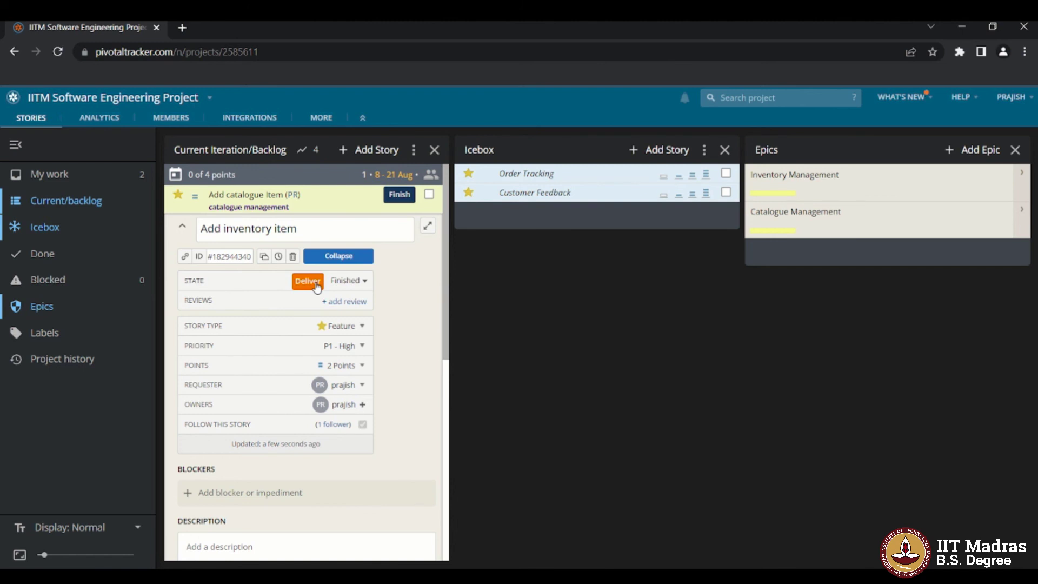
left_click(318, 287)
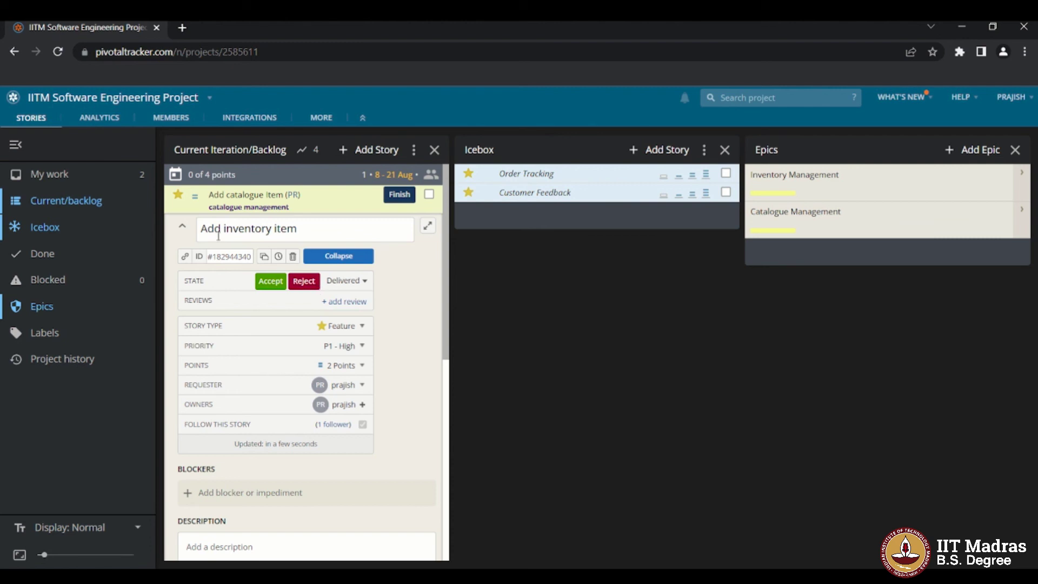
left_click(272, 281)
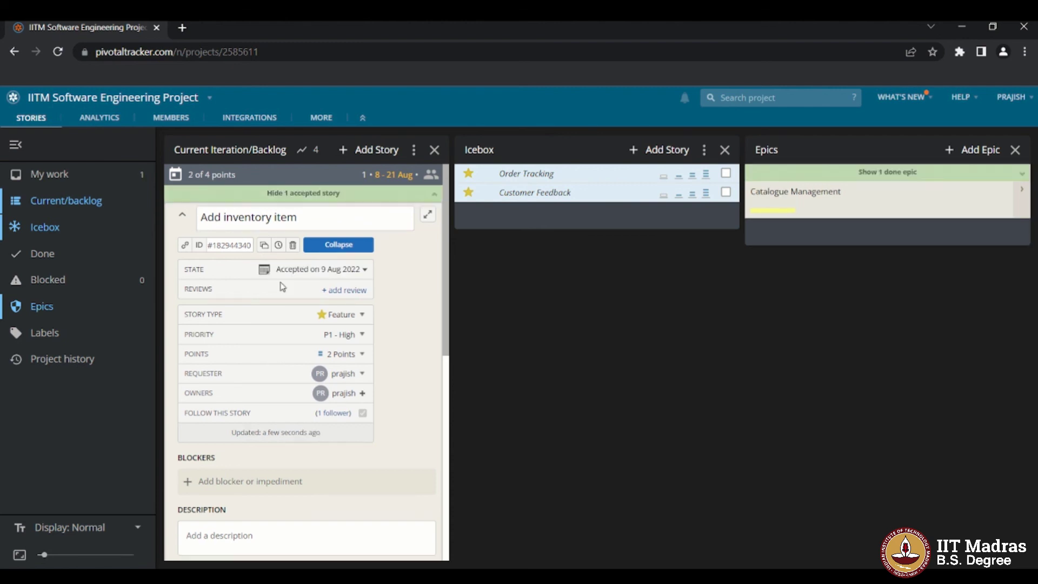
Step: Collapse the accepted "Add inventory item" story, then show the project's Done stories and hide them again
left_click(183, 219)
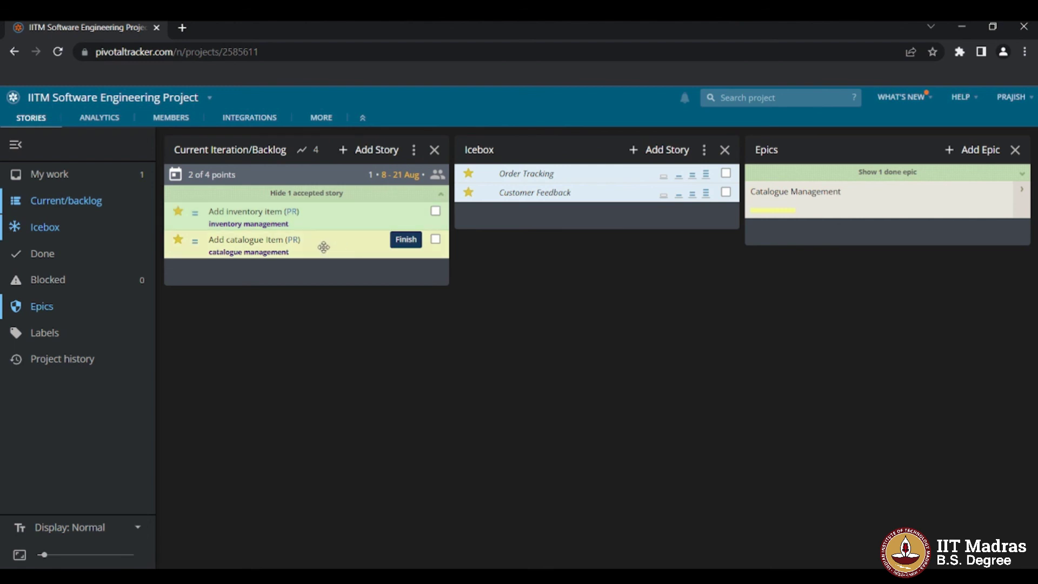
left_click(27, 259)
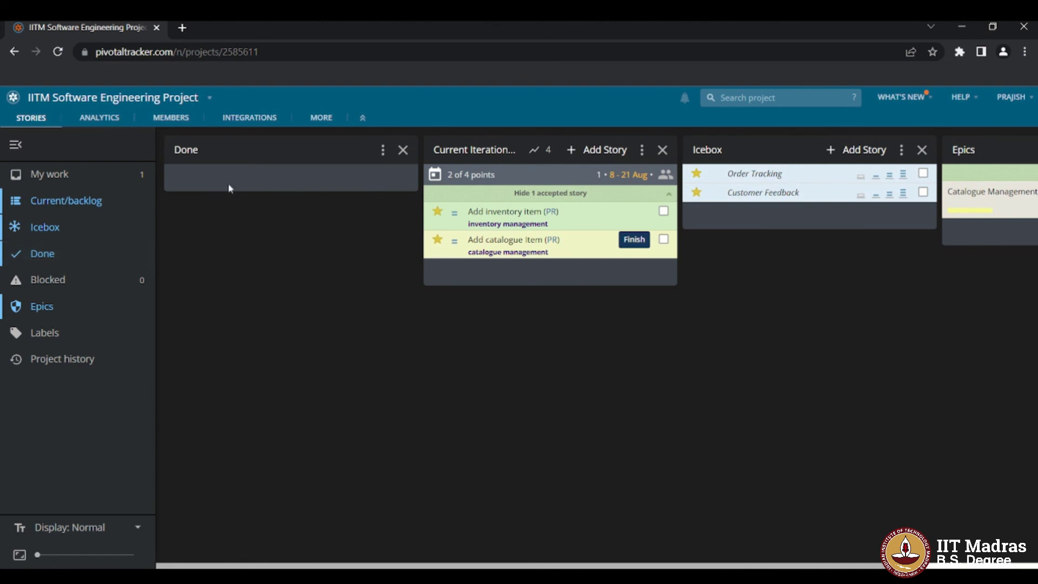
left_click(405, 152)
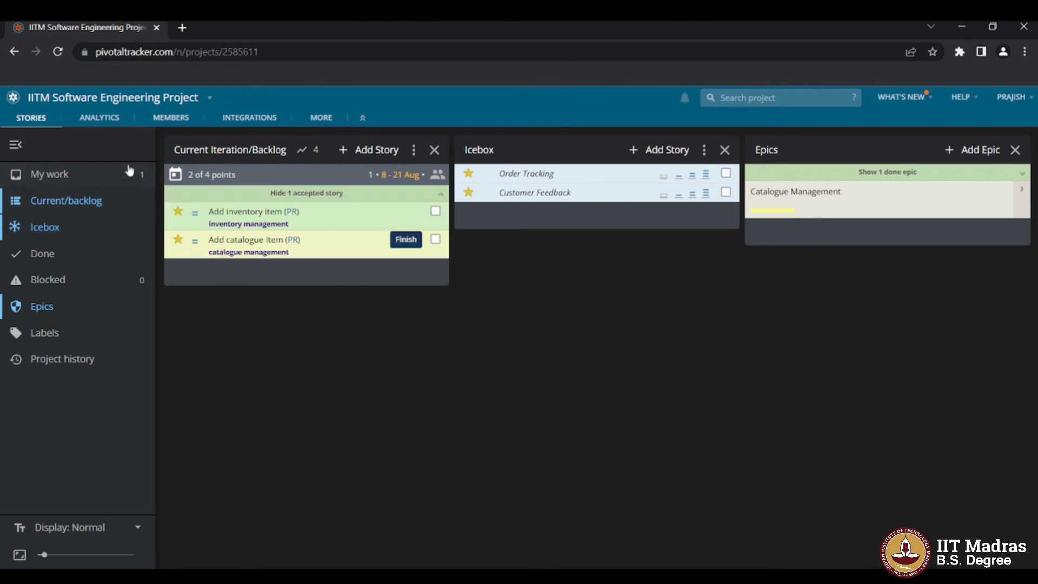
Step: Review the project's analytics overview, including project trends and the point progress of recent epics, and return to the stories
left_click(100, 118)
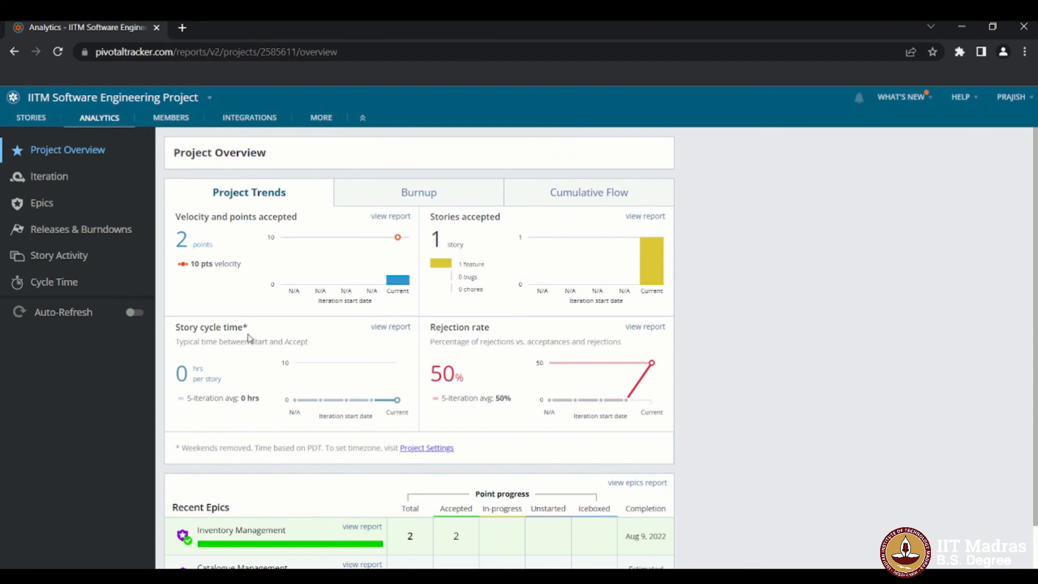
scroll(410, 430, "down", 1)
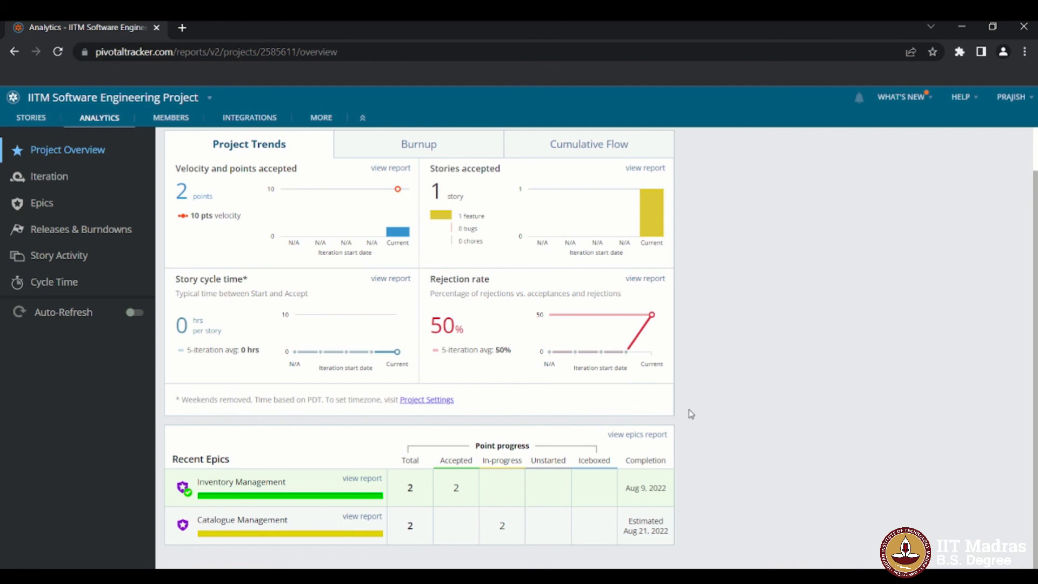
scroll(689, 410, "up", 1)
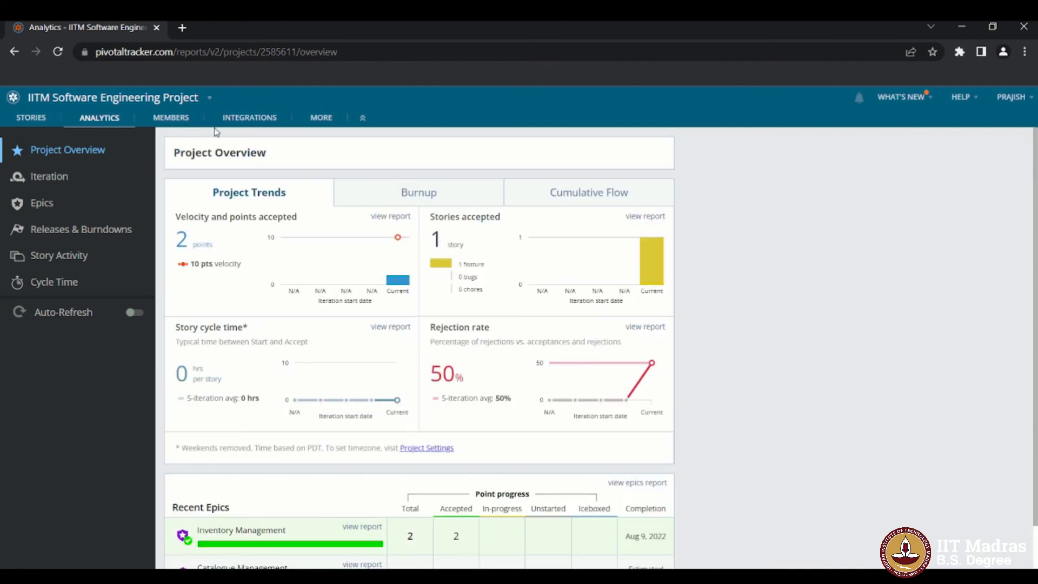
left_click(31, 119)
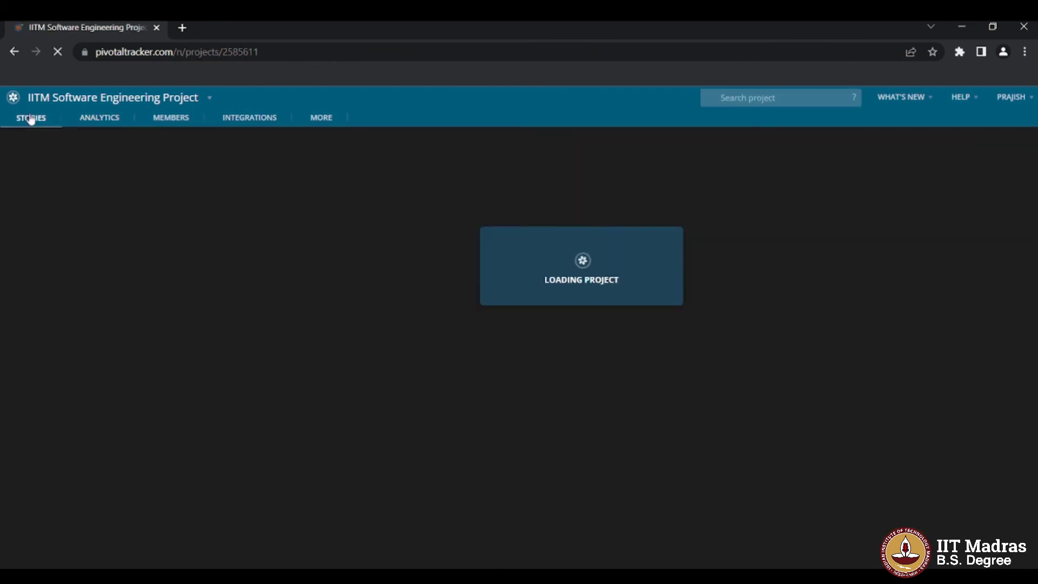